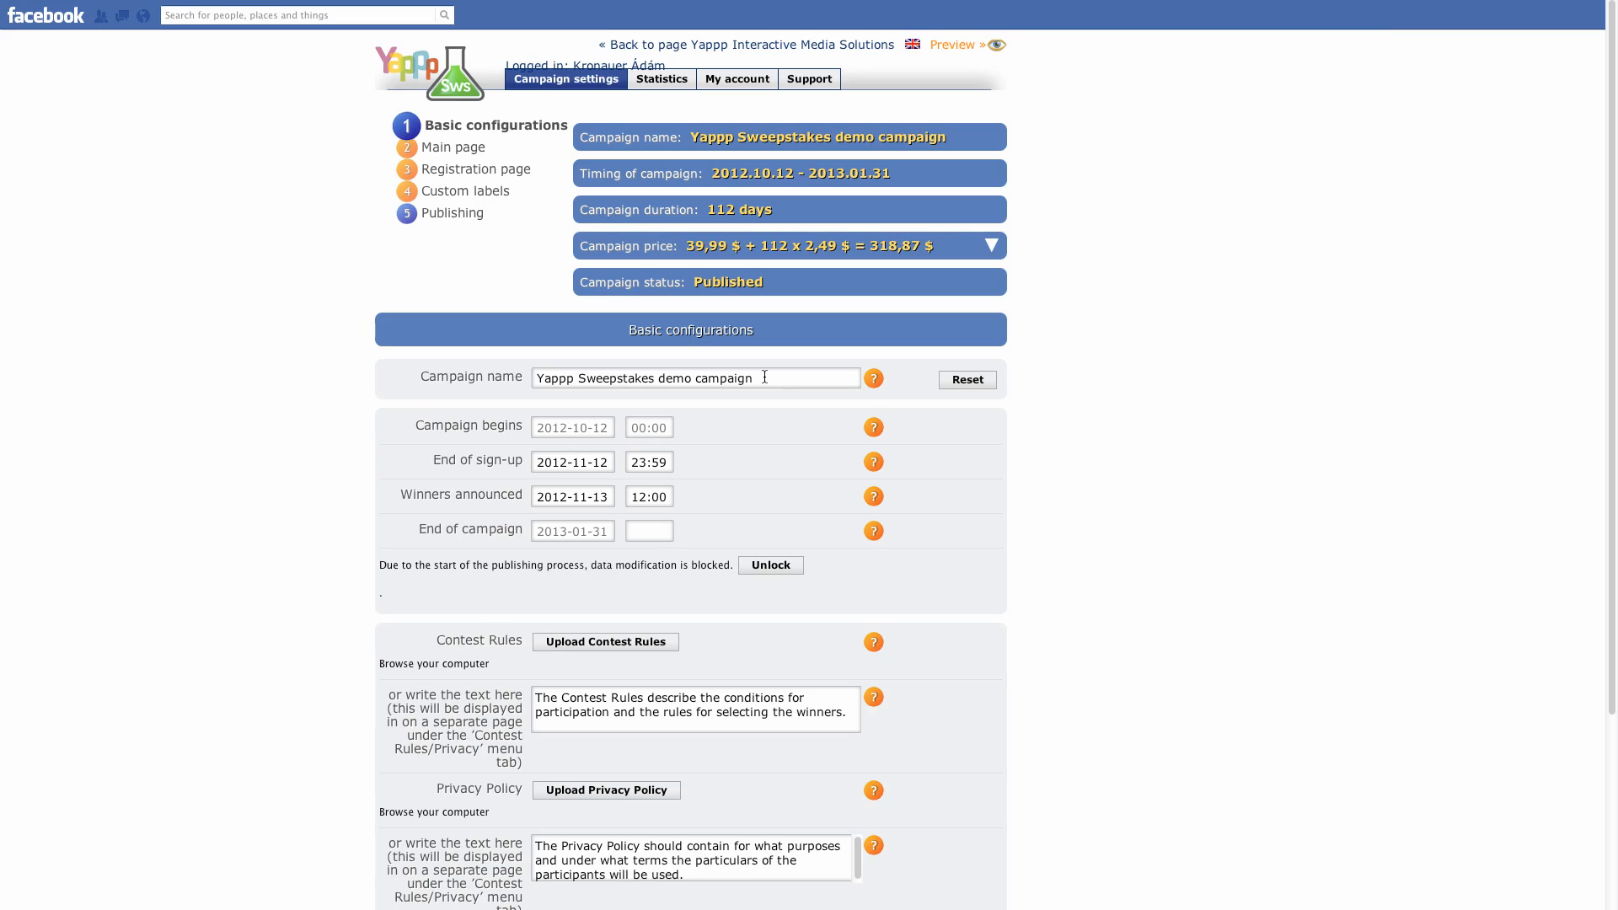
Examine the campaign name, the campaign date settings with their help hints, and the campaign price breakdown in the basic configurations.
{"action": "mouse_move", "coordinate": [882, 430]}
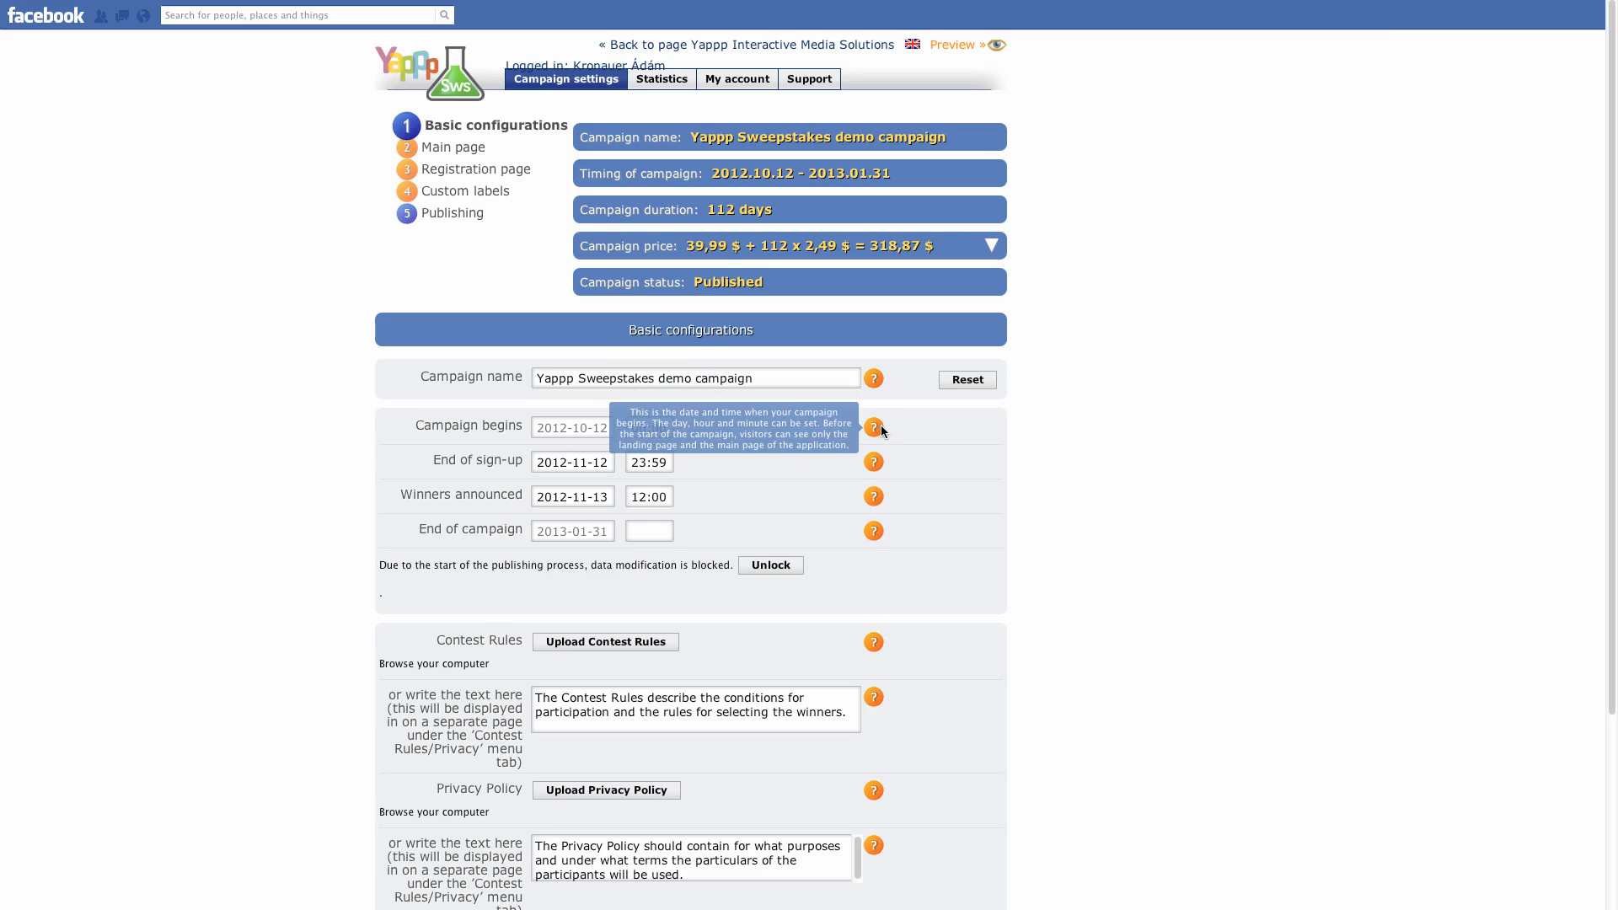
{"action": "mouse_move", "coordinate": [878, 461]}
{"action": "left_click_drag", "start_coordinate": [758, 379], "coordinate": [503, 375]}
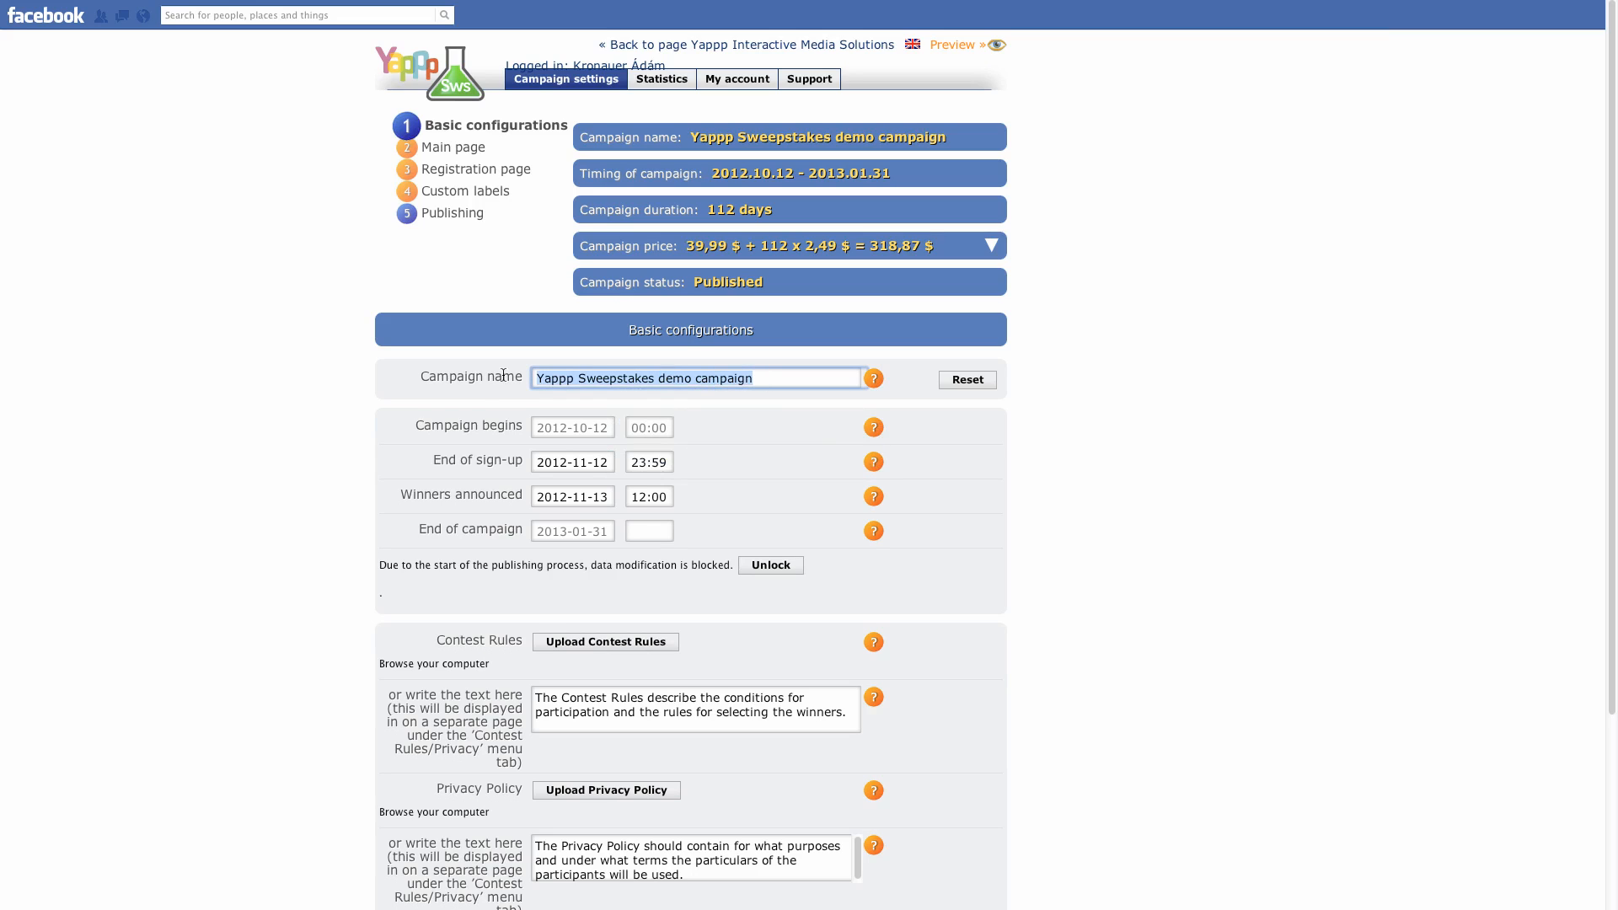
{"action": "left_click", "coordinate": [806, 380]}
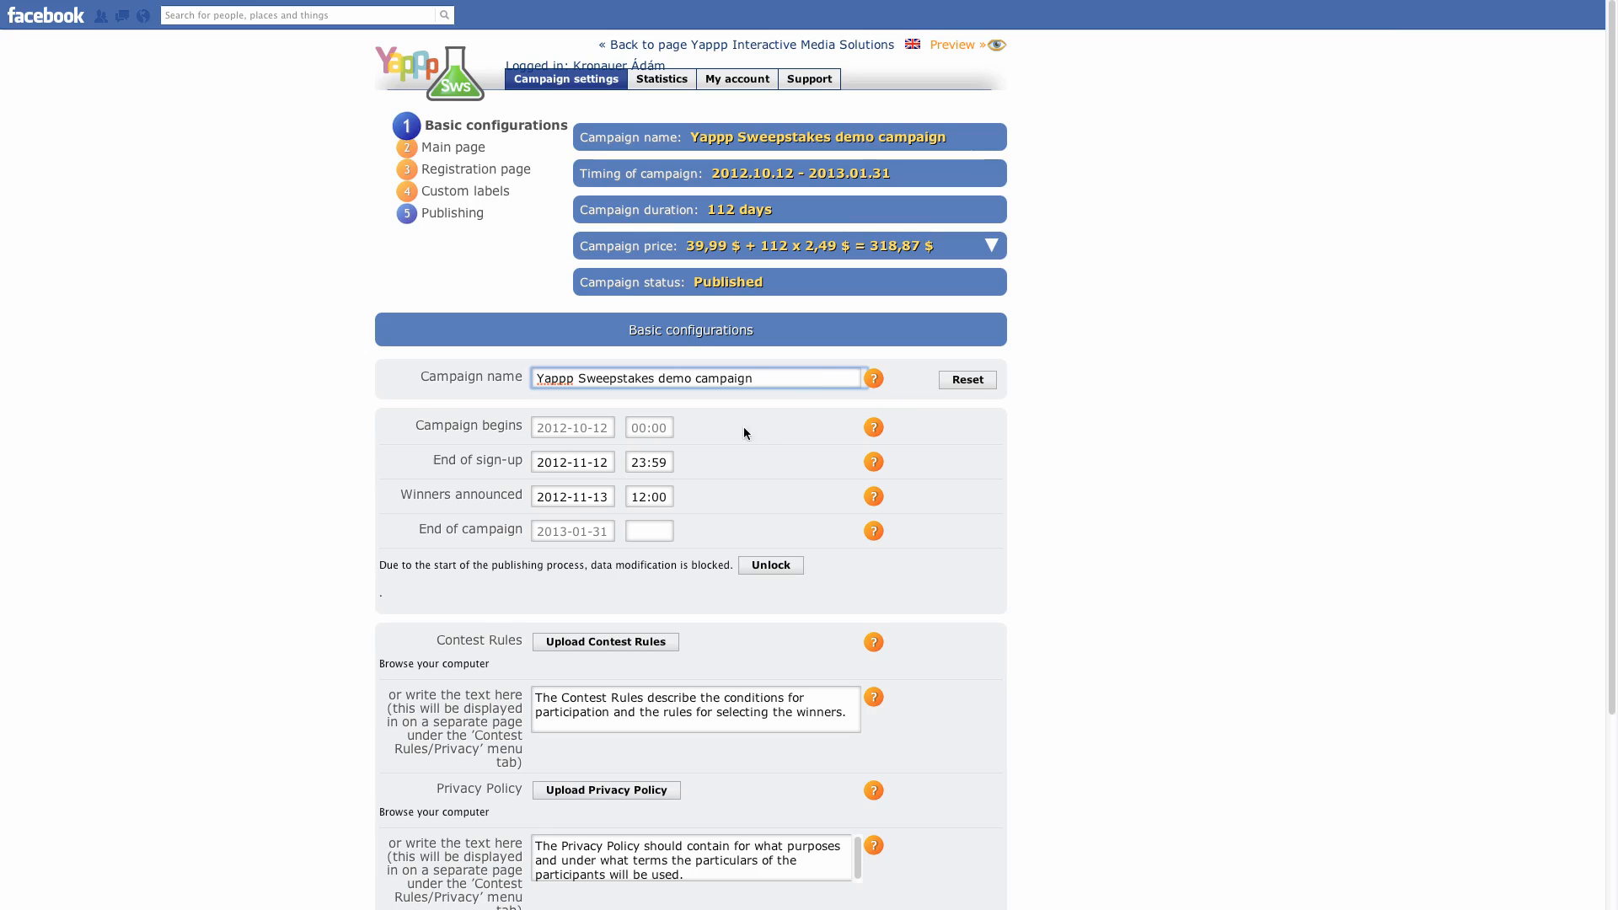
{"action": "left_click", "coordinate": [611, 463]}
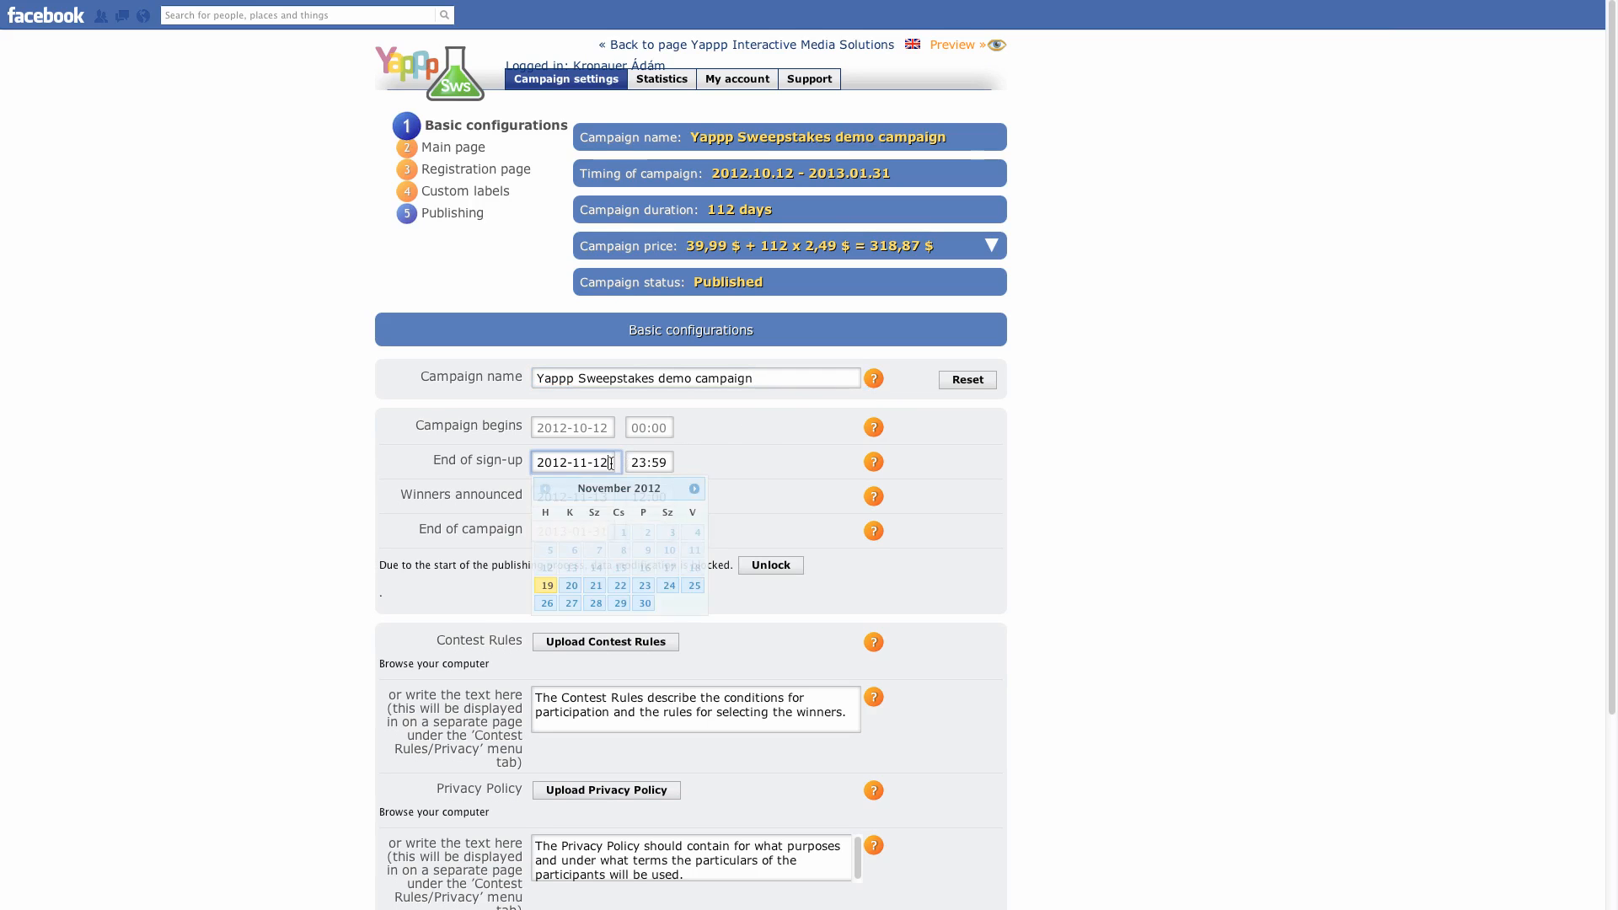
{"action": "left_click", "coordinate": [688, 459]}
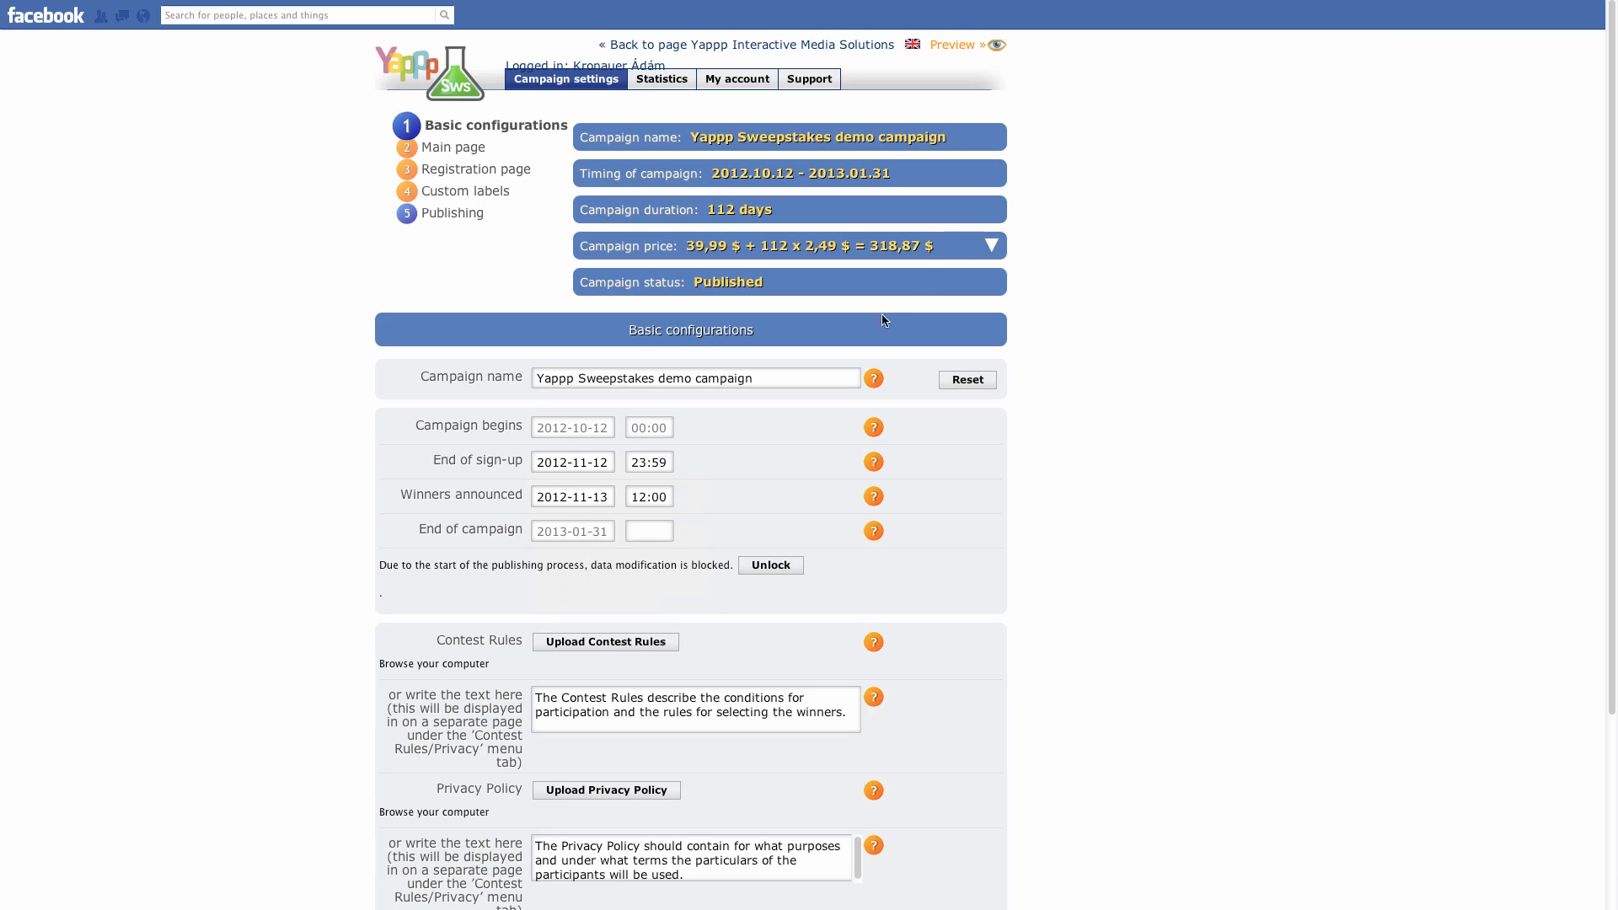
{"action": "left_click_drag", "start_coordinate": [935, 246], "coordinate": [684, 245]}
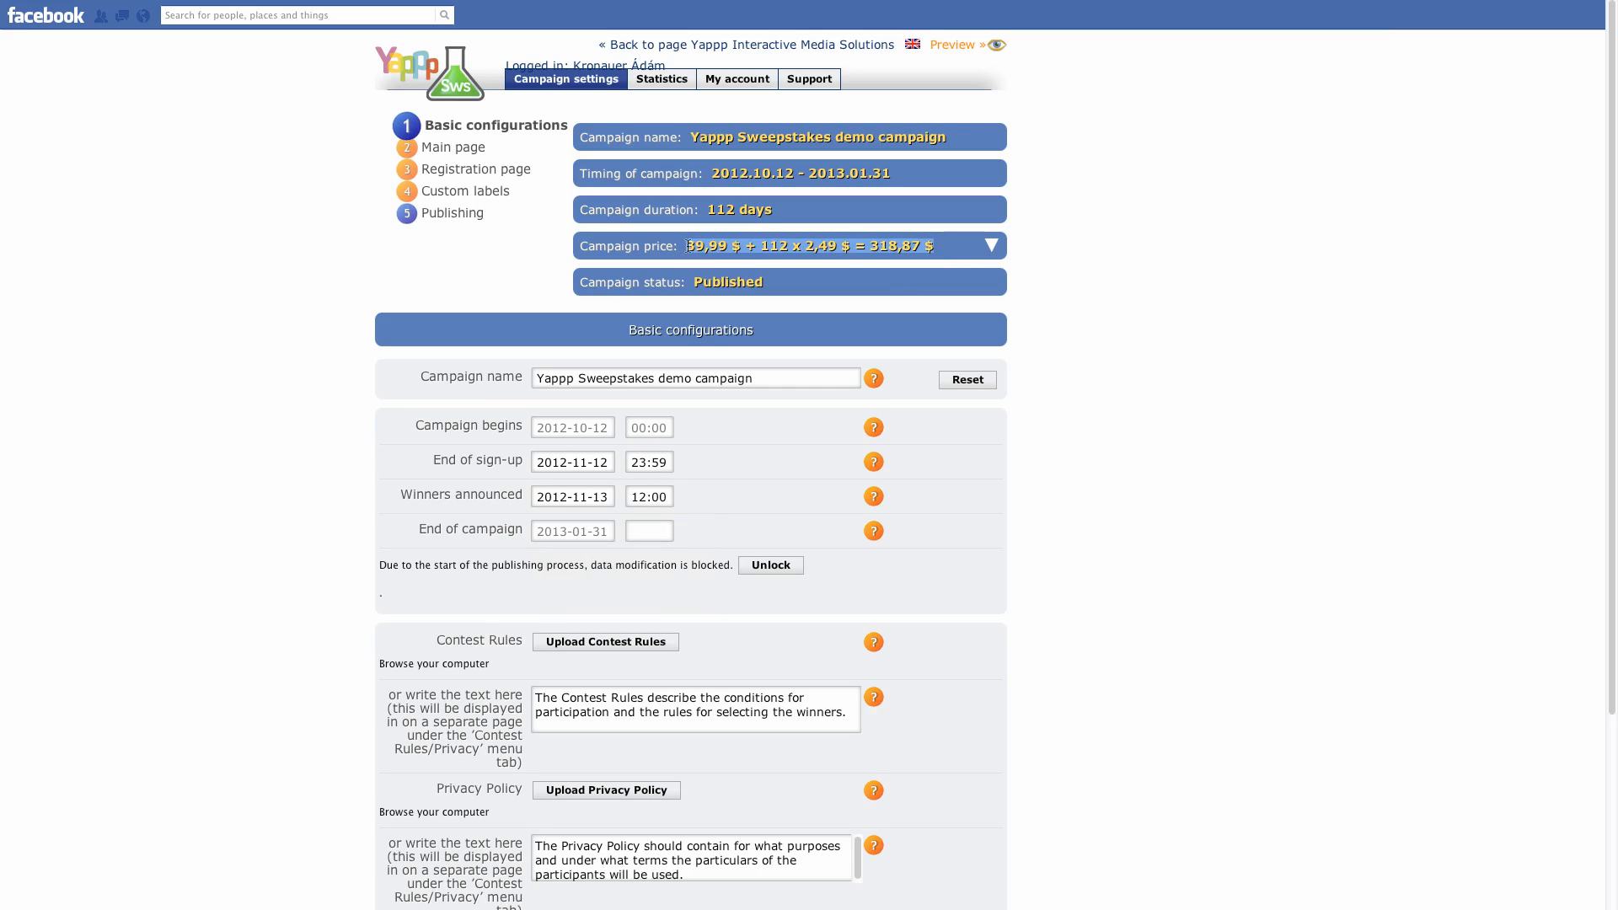
{"action": "left_click", "coordinate": [942, 250]}
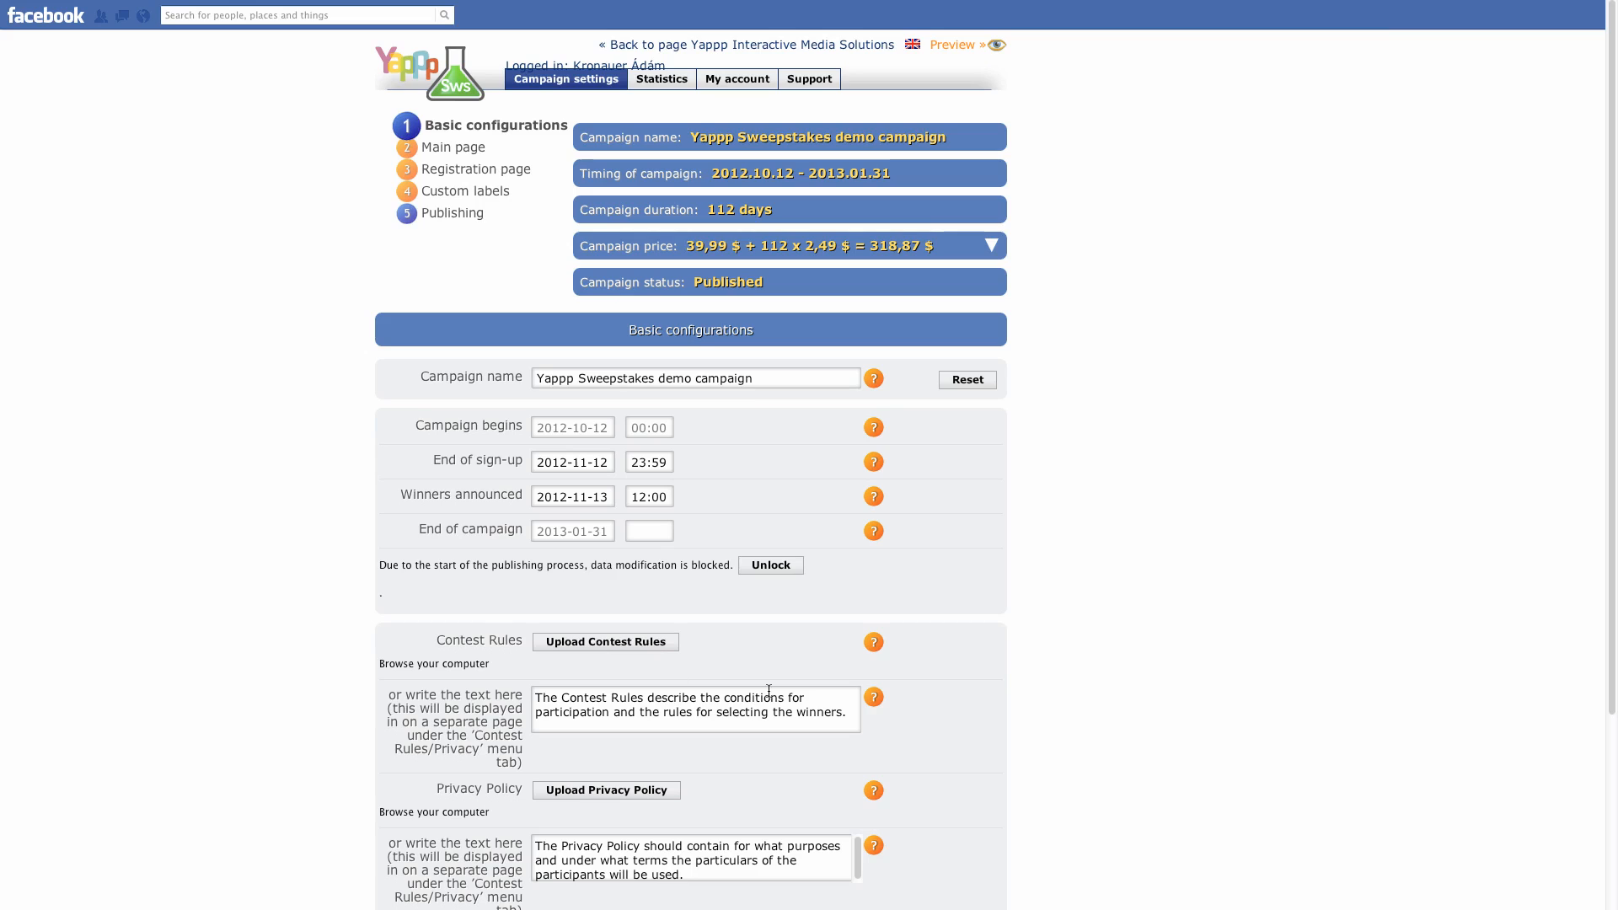
Review the Contest Rules, Privacy Policy and About texts, the SEO title and description, and the Google Analytics code field.
{"action": "left_click_drag", "start_coordinate": [822, 712], "coordinate": [562, 673]}
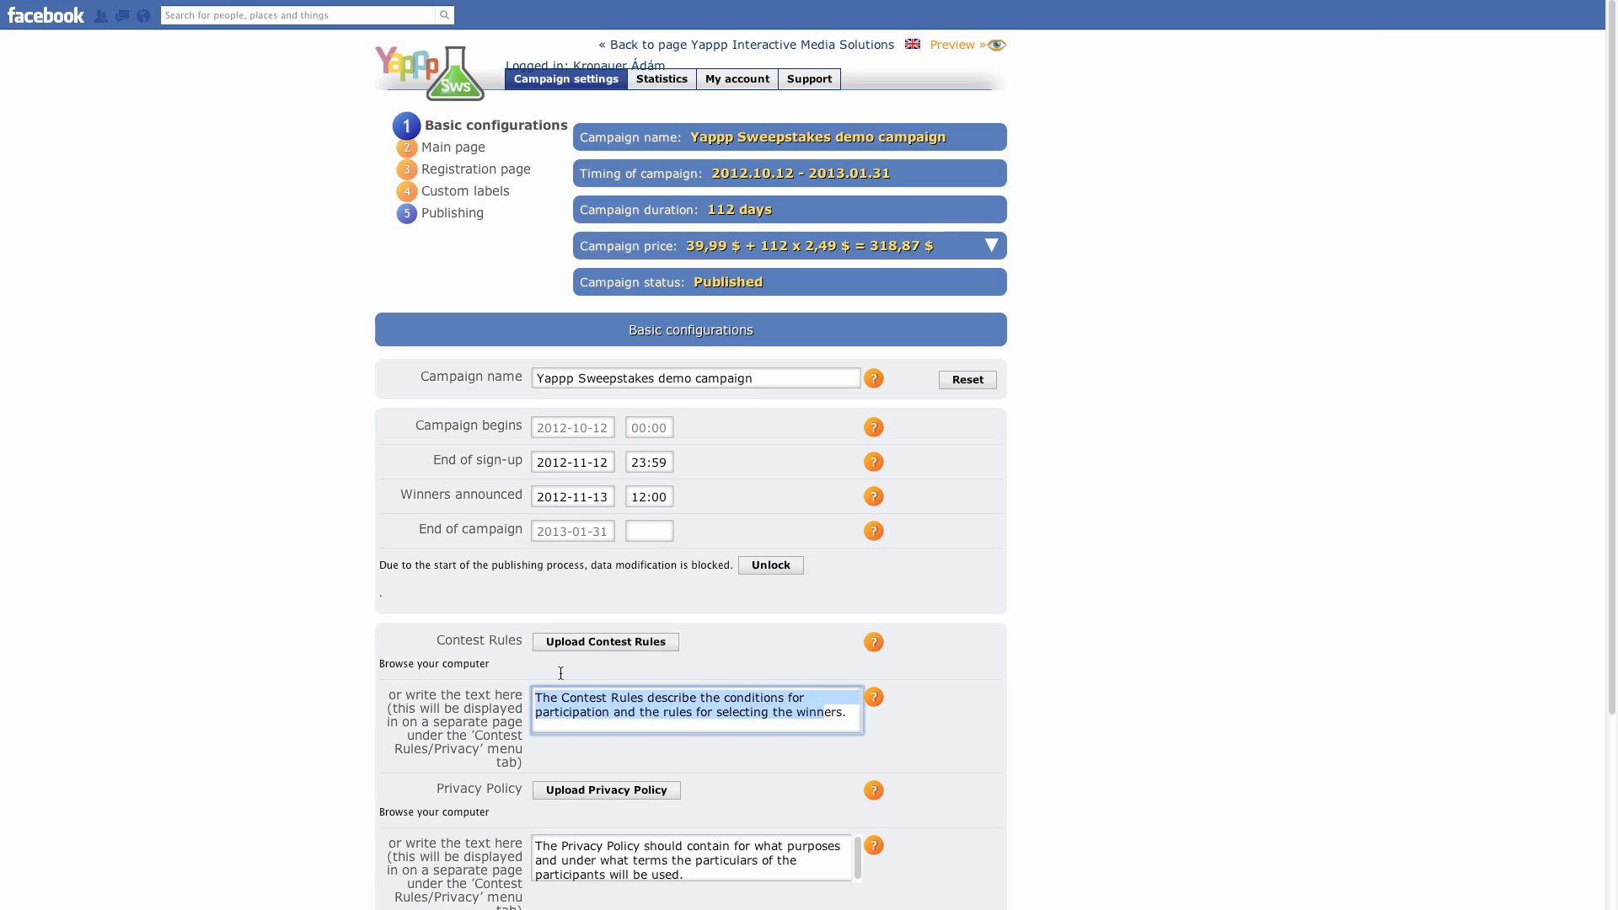
{"action": "left_click", "coordinate": [683, 718]}
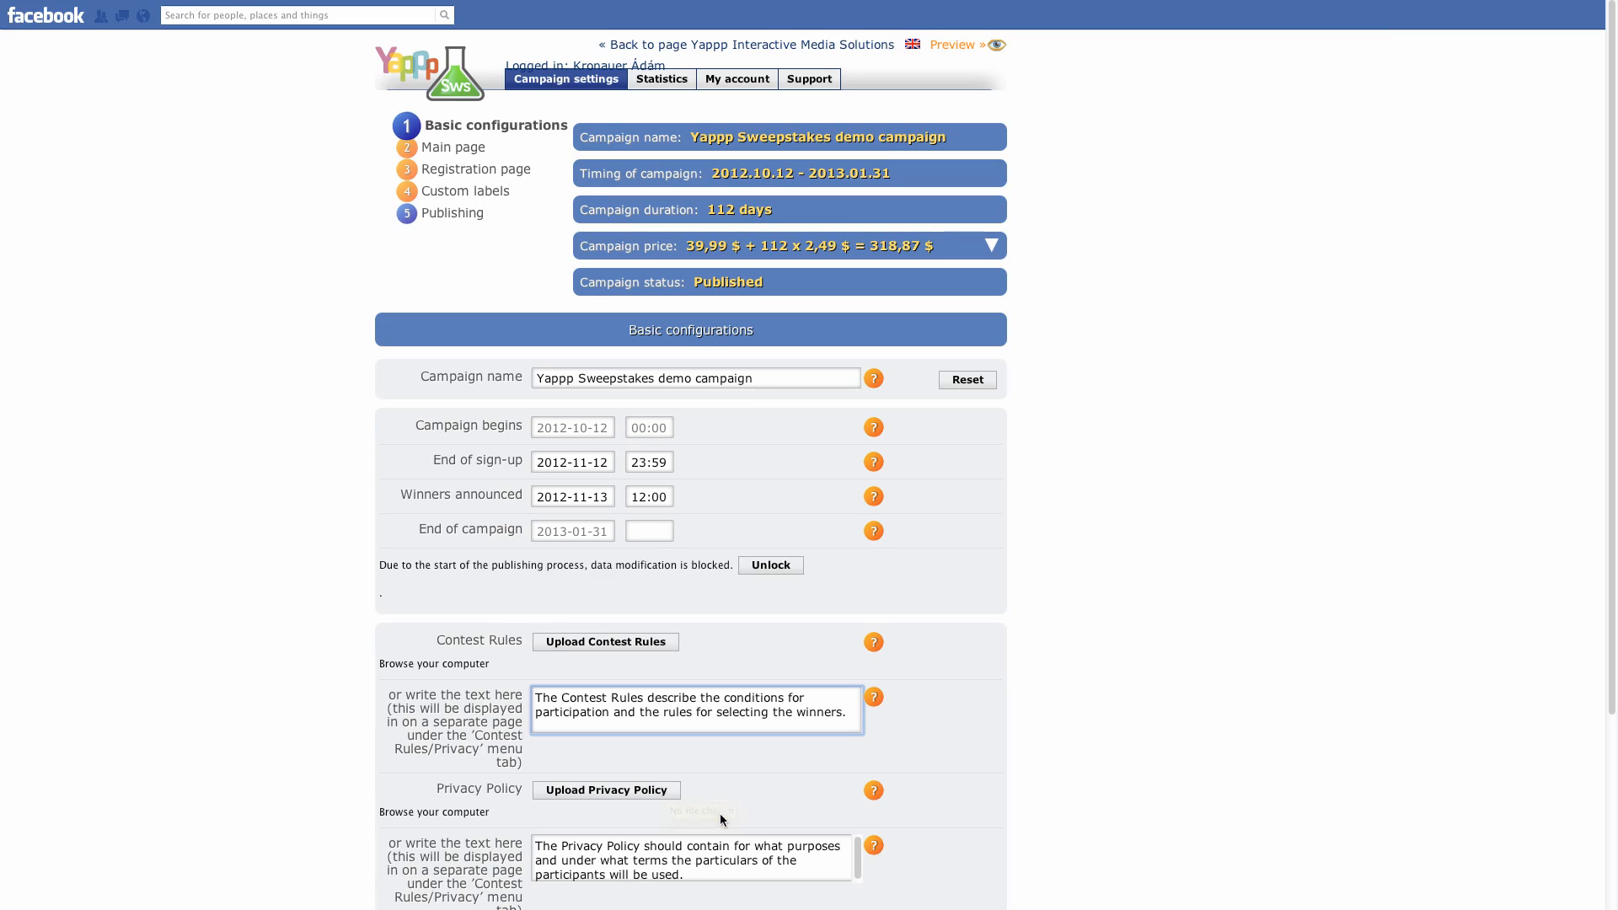
{"action": "left_click_drag", "start_coordinate": [694, 861], "coordinate": [627, 856]}
{"action": "left_click", "coordinate": [699, 852]}
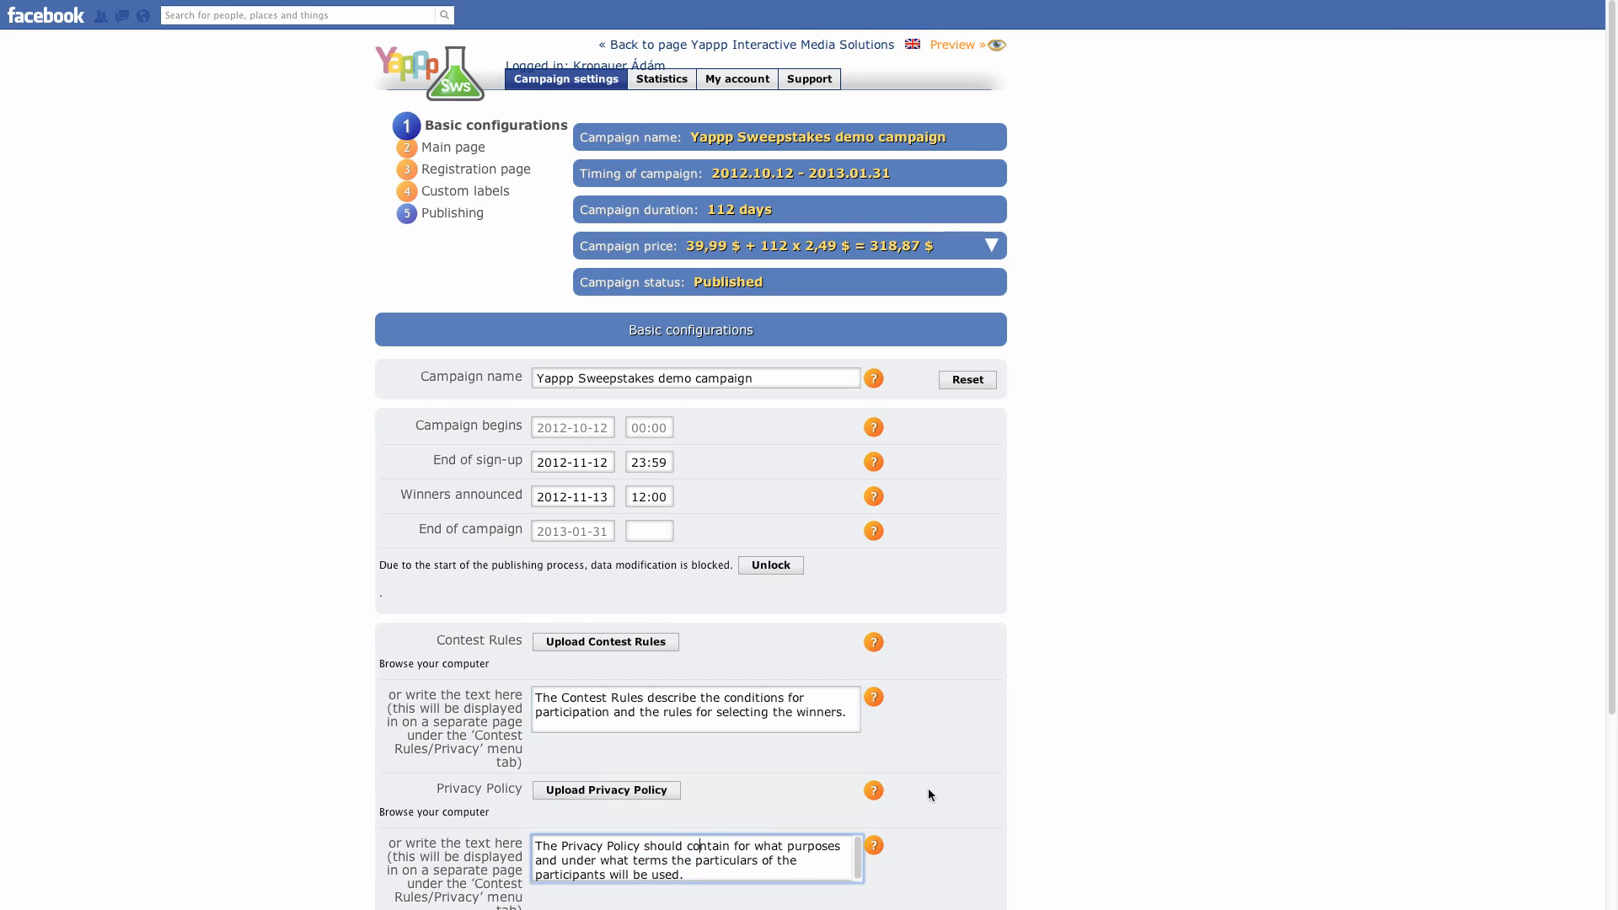
{"action": "scroll", "coordinate": [944, 785], "scroll_direction": "down", "scroll_amount": 4}
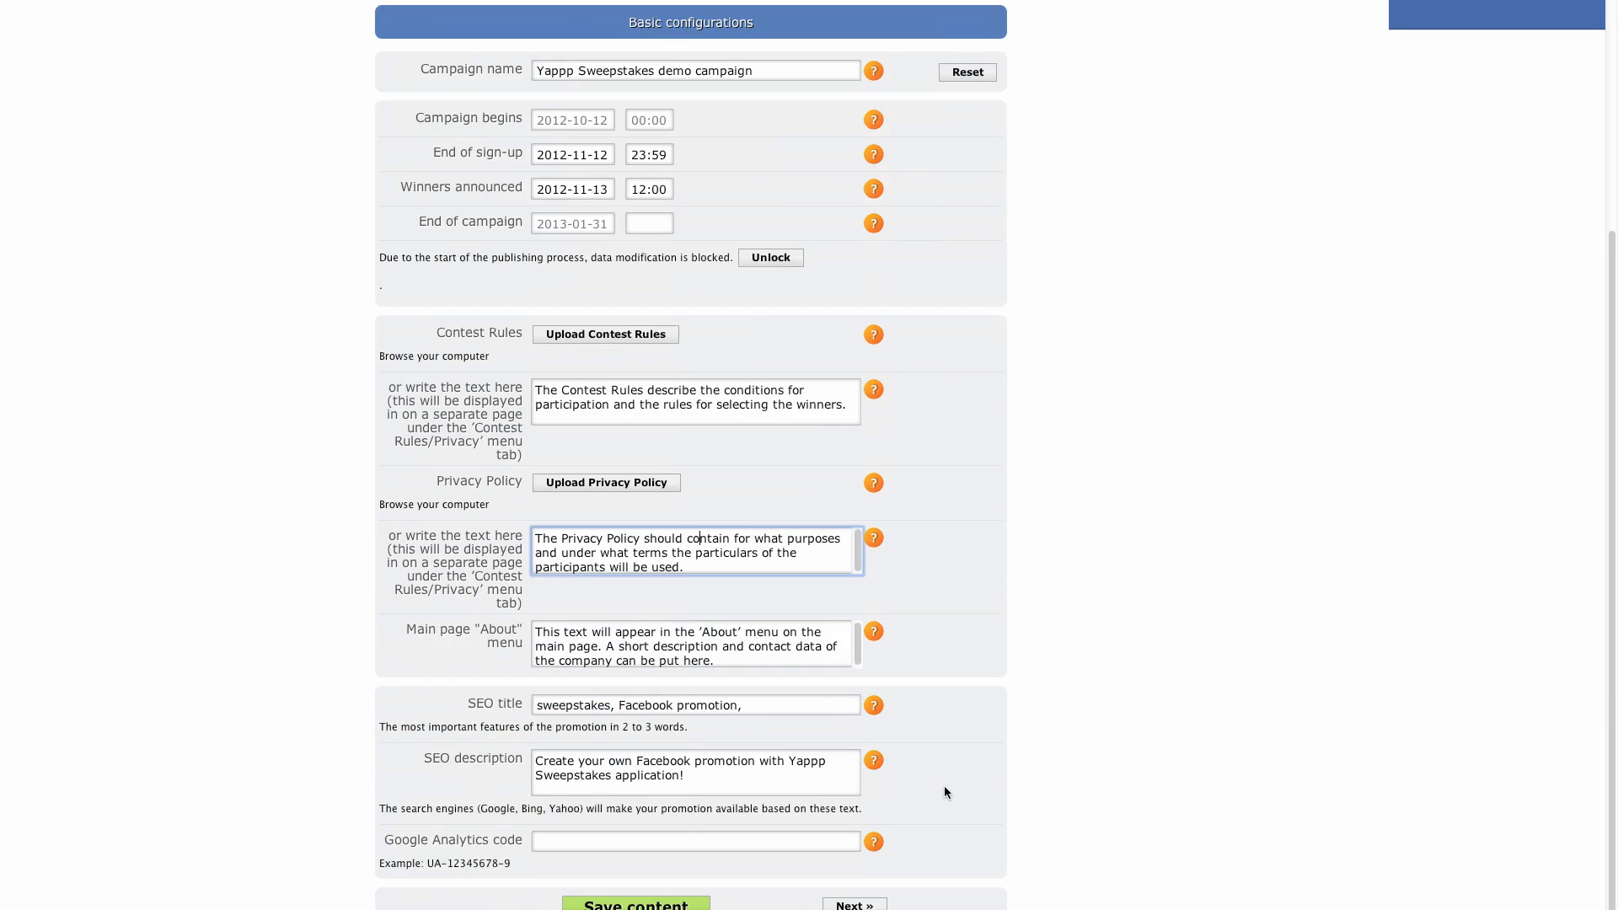
{"action": "left_click_drag", "start_coordinate": [733, 661], "coordinate": [536, 633]}
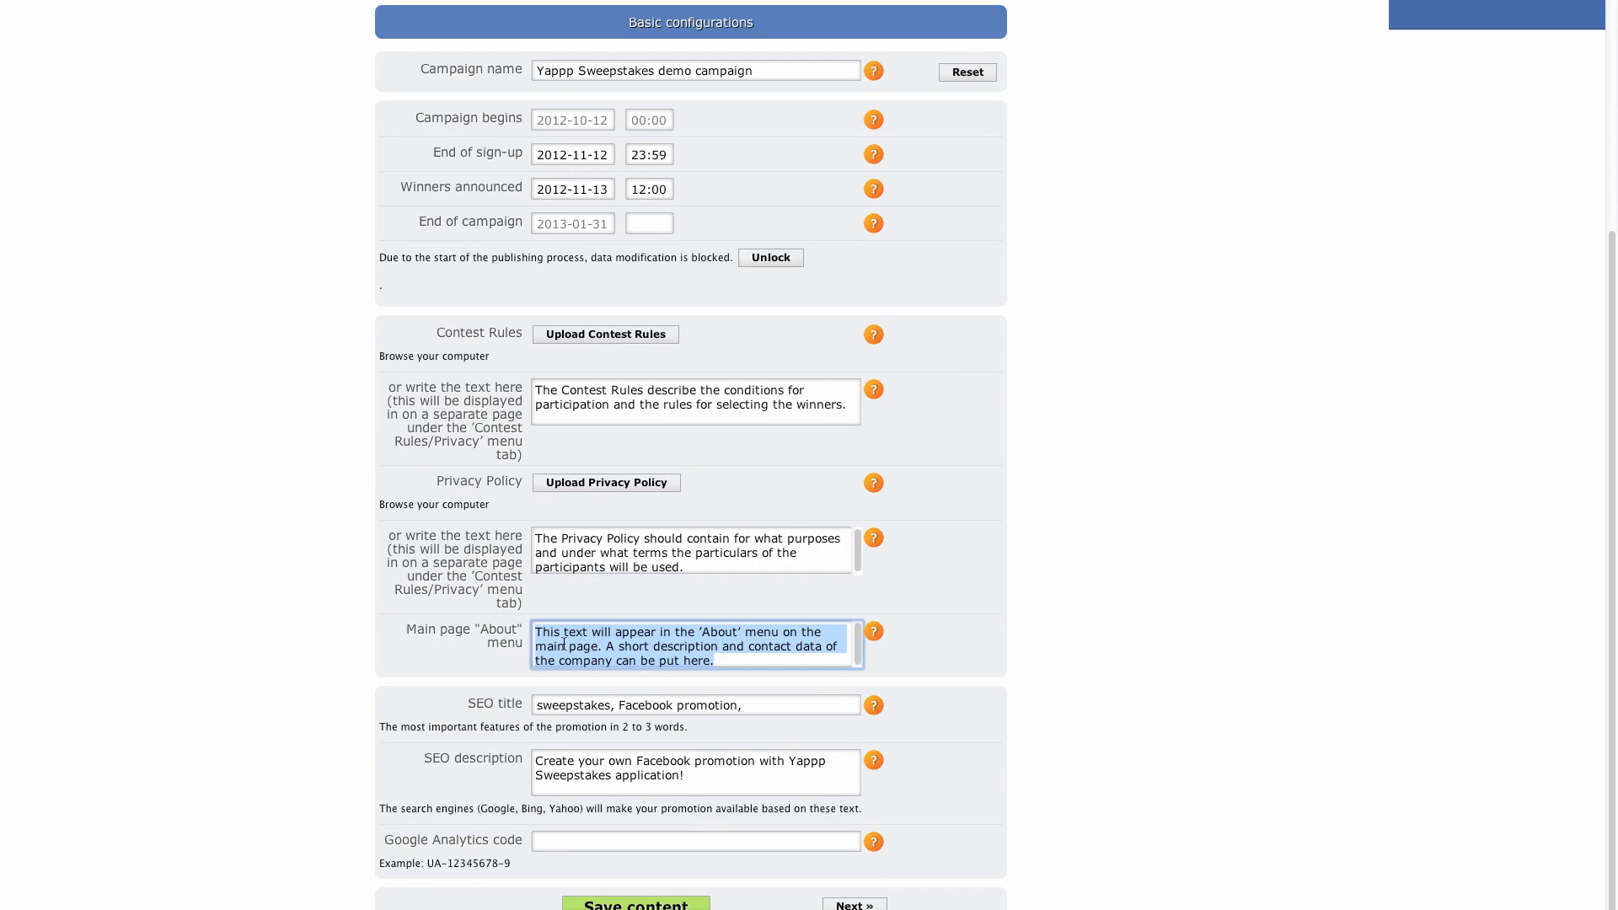
{"action": "left_click_drag", "start_coordinate": [677, 705], "coordinate": [536, 705]}
{"action": "left_click_drag", "start_coordinate": [689, 776], "coordinate": [500, 779]}
{"action": "left_click", "coordinate": [511, 784]}
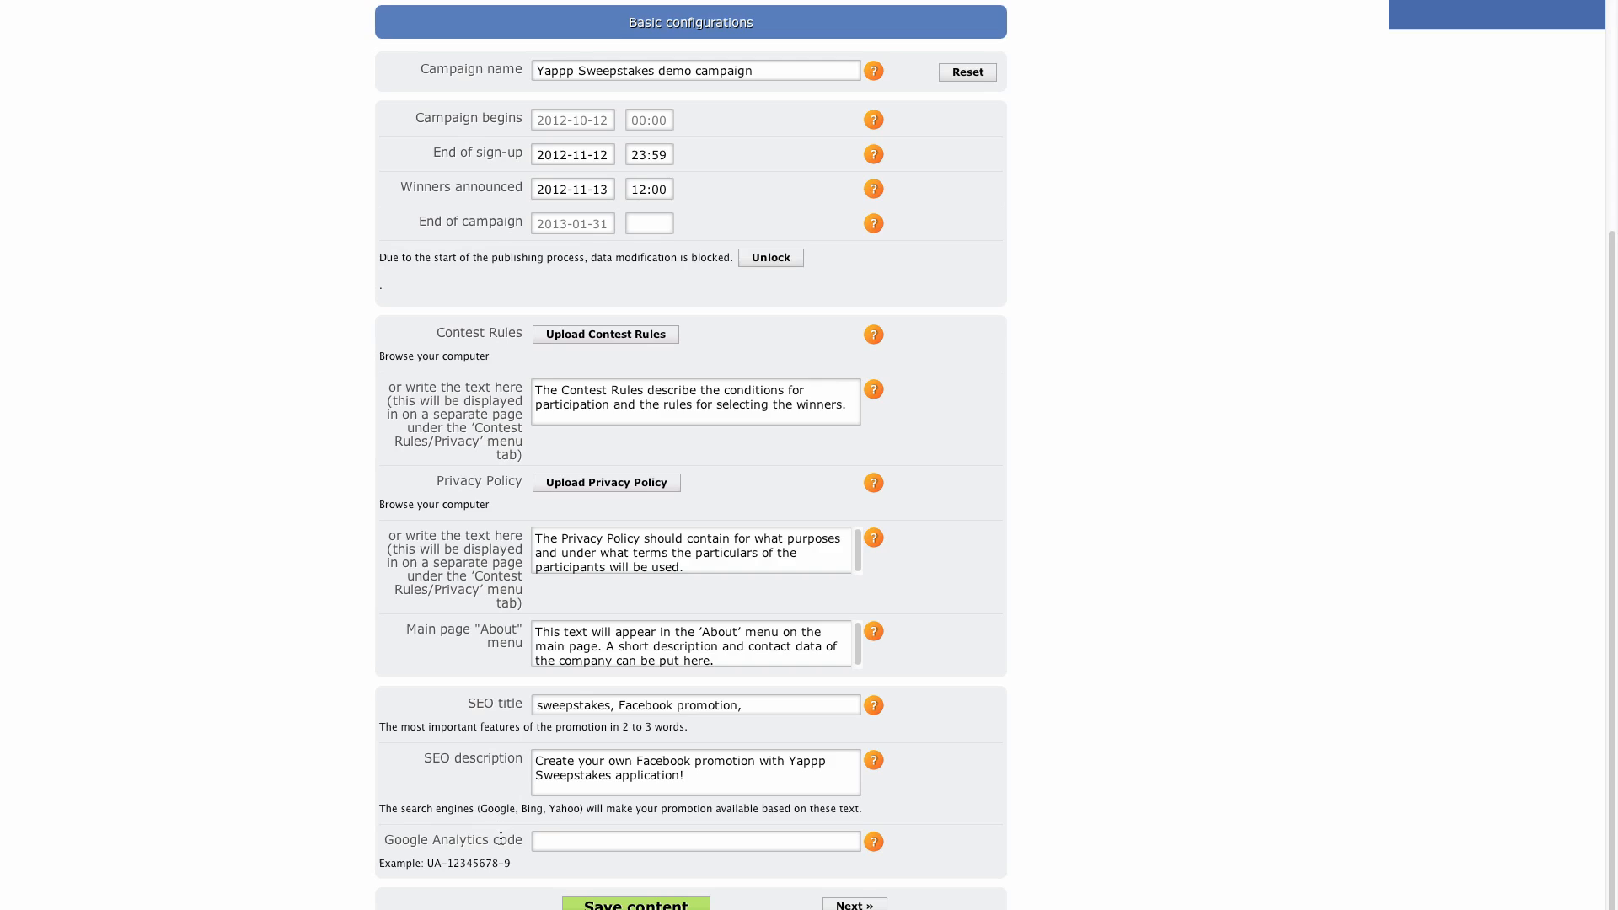
{"action": "left_click", "coordinate": [536, 842]}
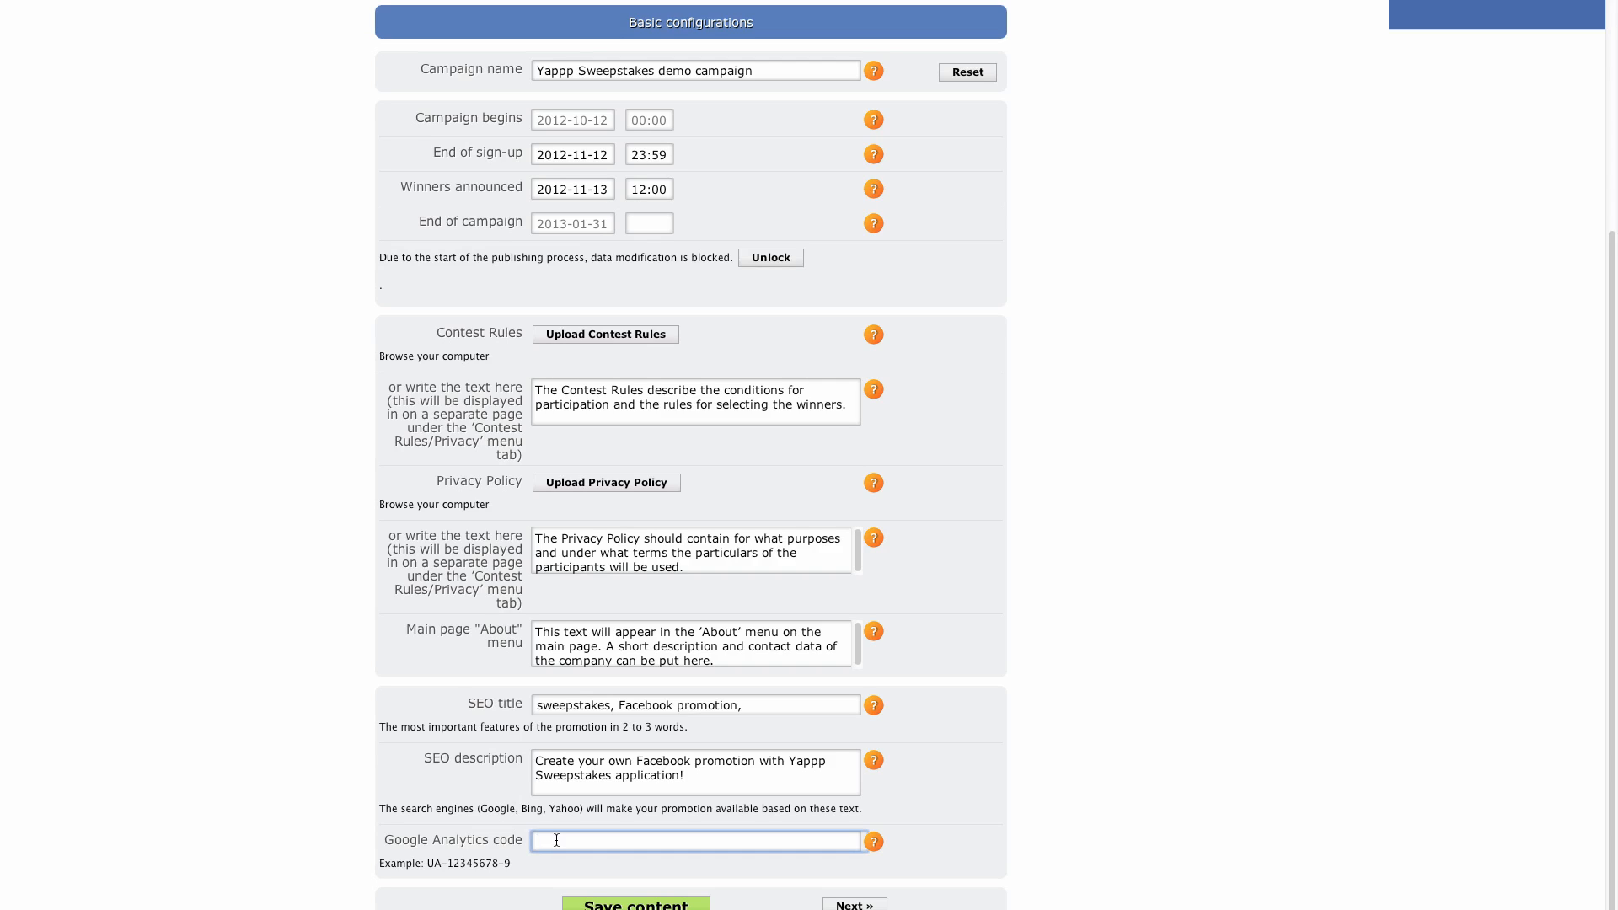
{"action": "left_click", "coordinate": [759, 872]}
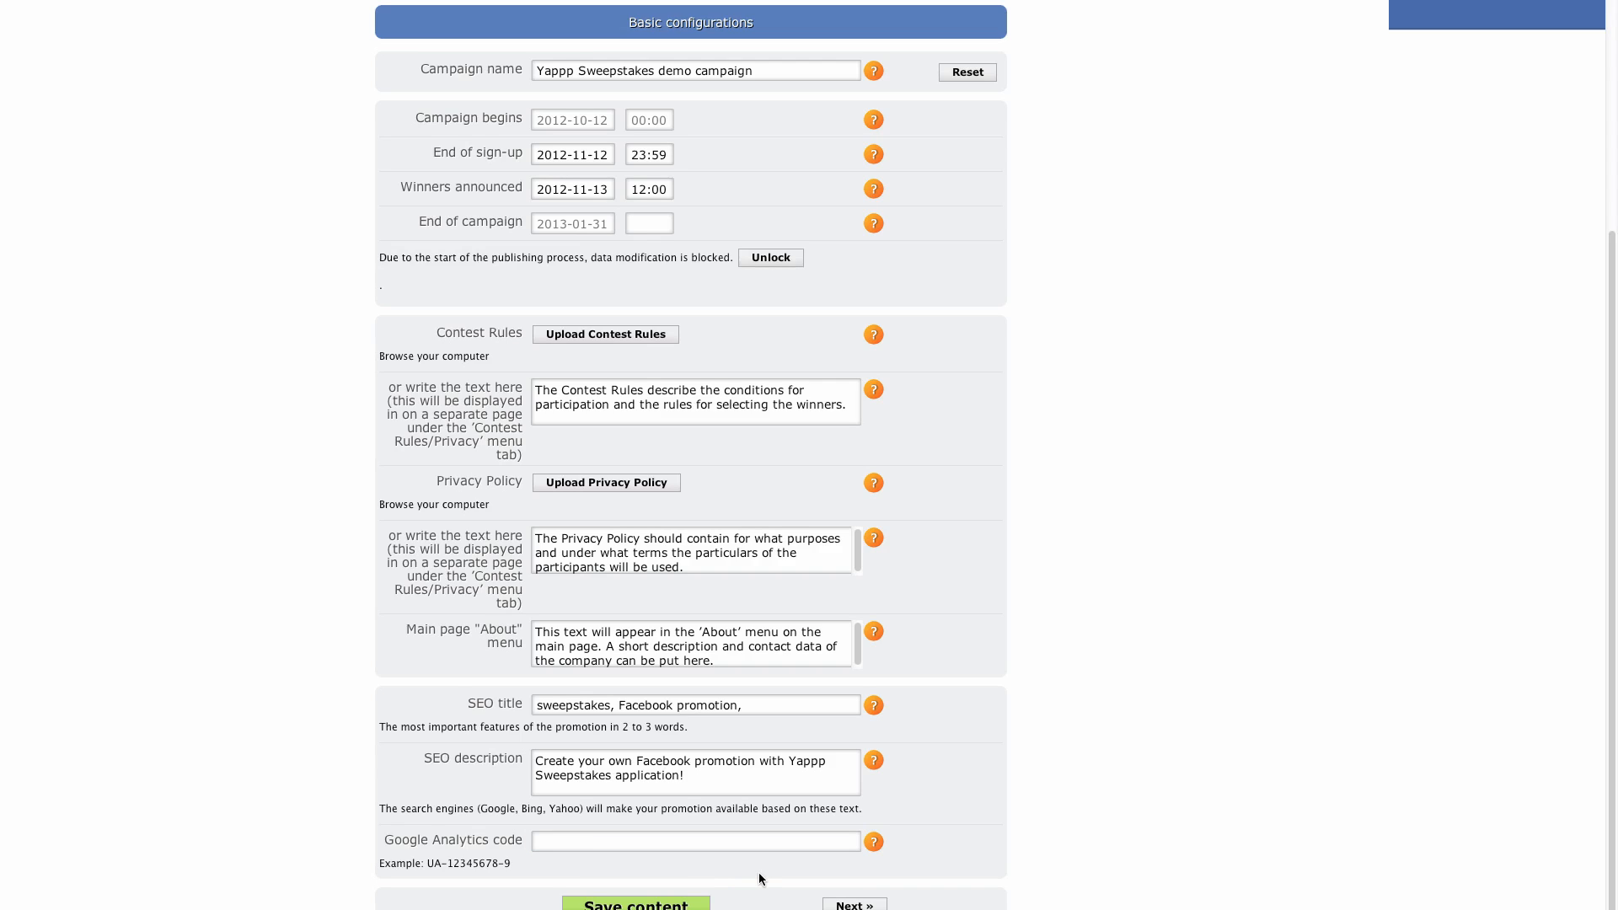
Open the Main page settings and examine the header image link and the first prize's name and details fields.
{"action": "left_click", "coordinate": [842, 905]}
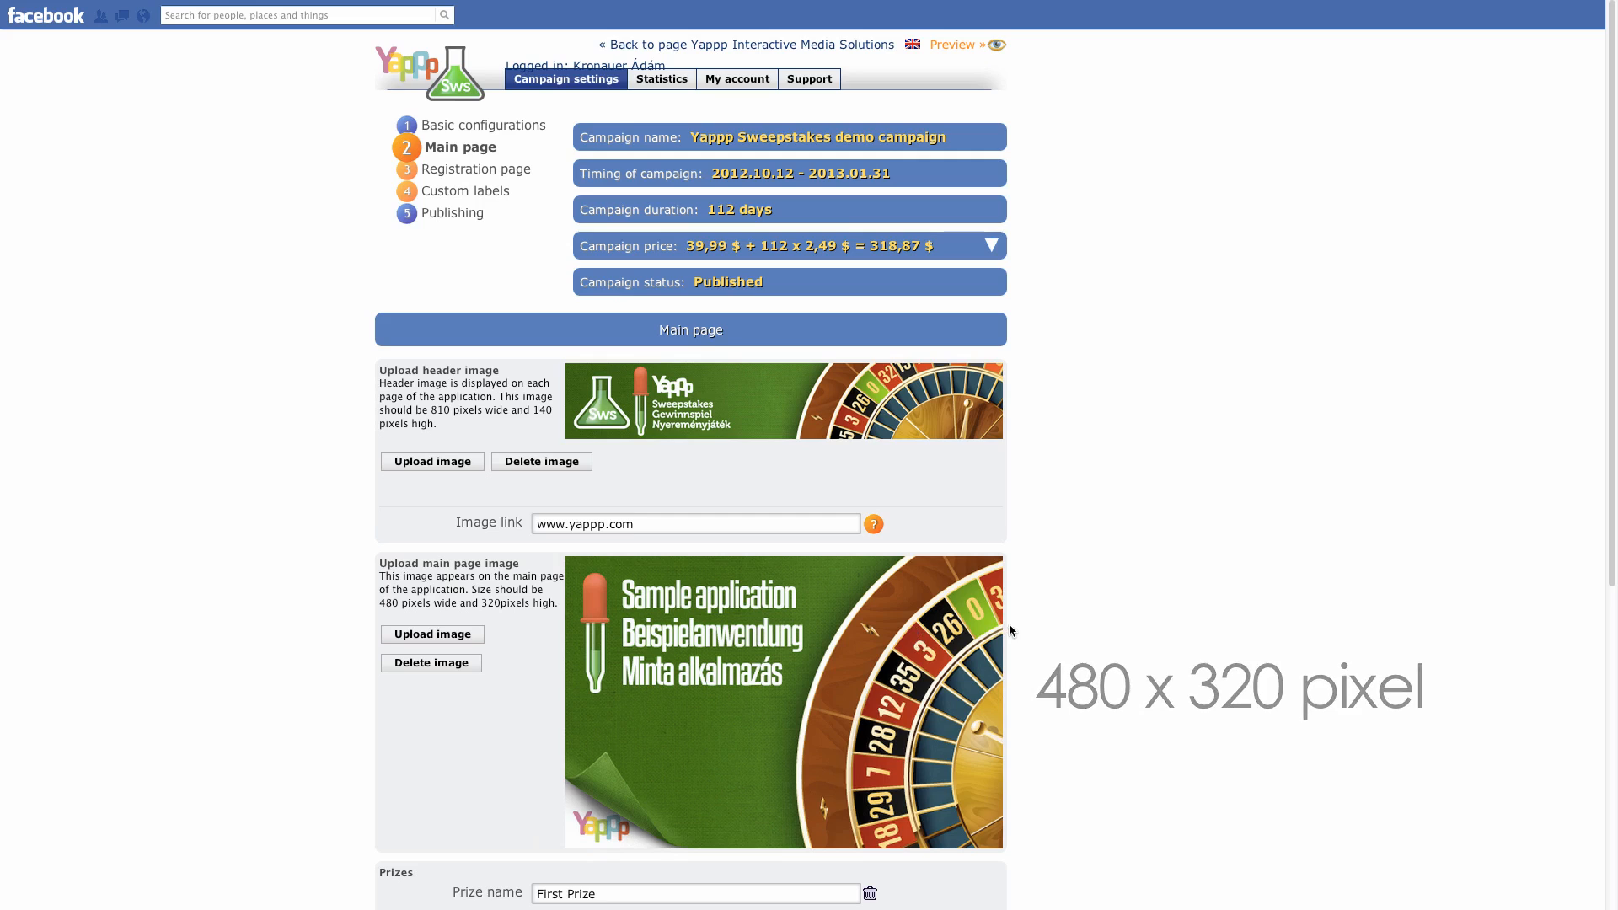
{"action": "left_click_drag", "start_coordinate": [639, 524], "coordinate": [519, 531]}
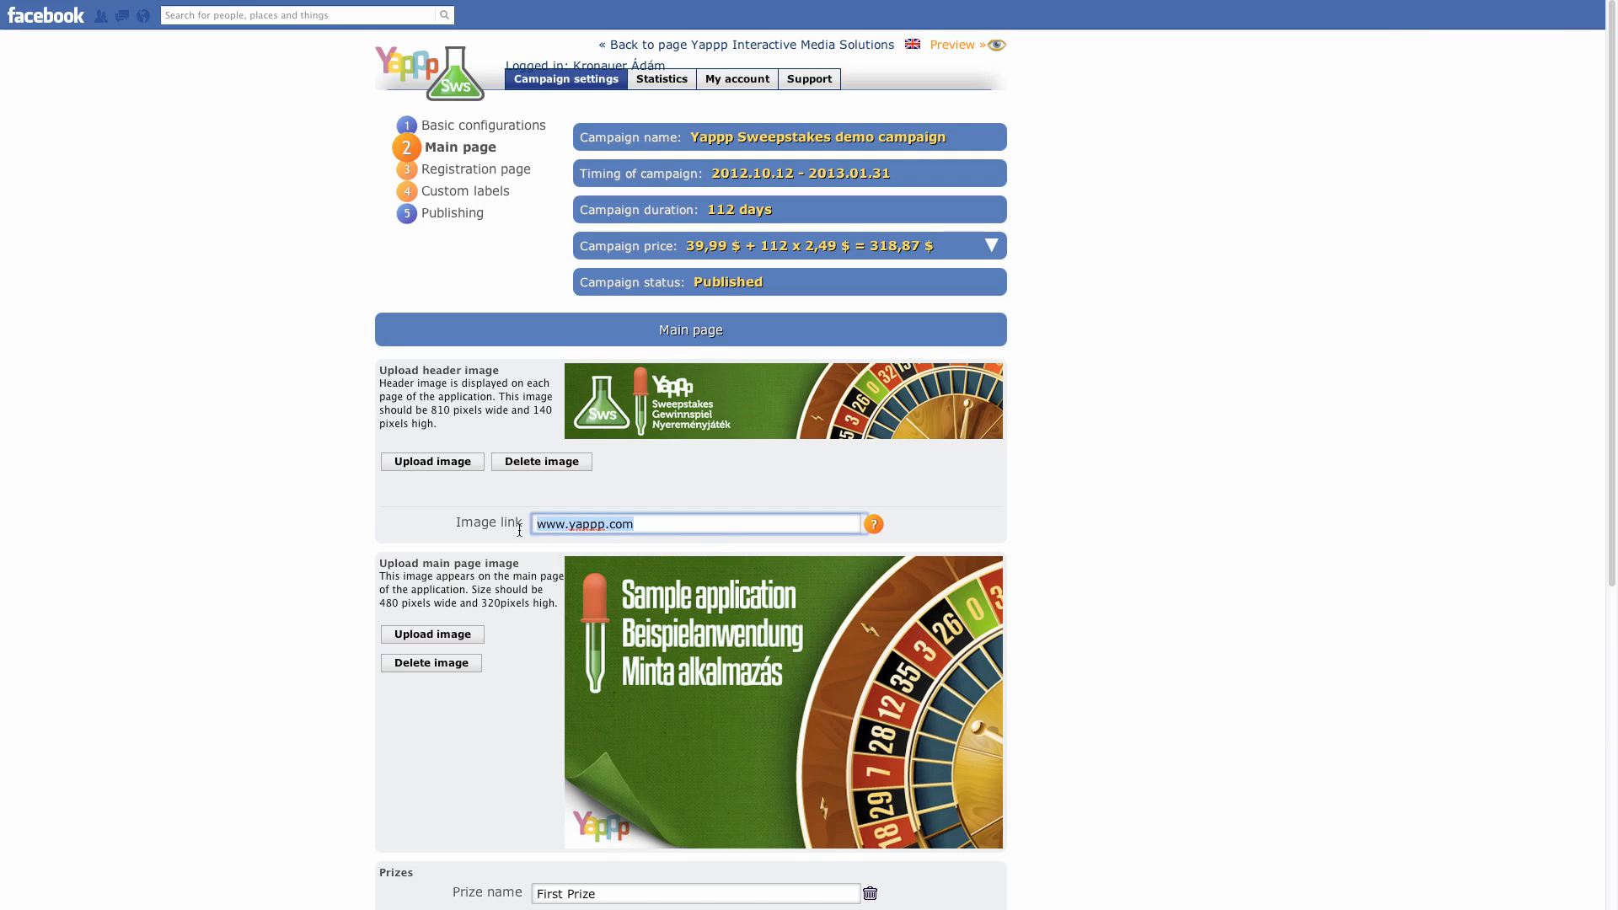
{"action": "left_click", "coordinate": [727, 522]}
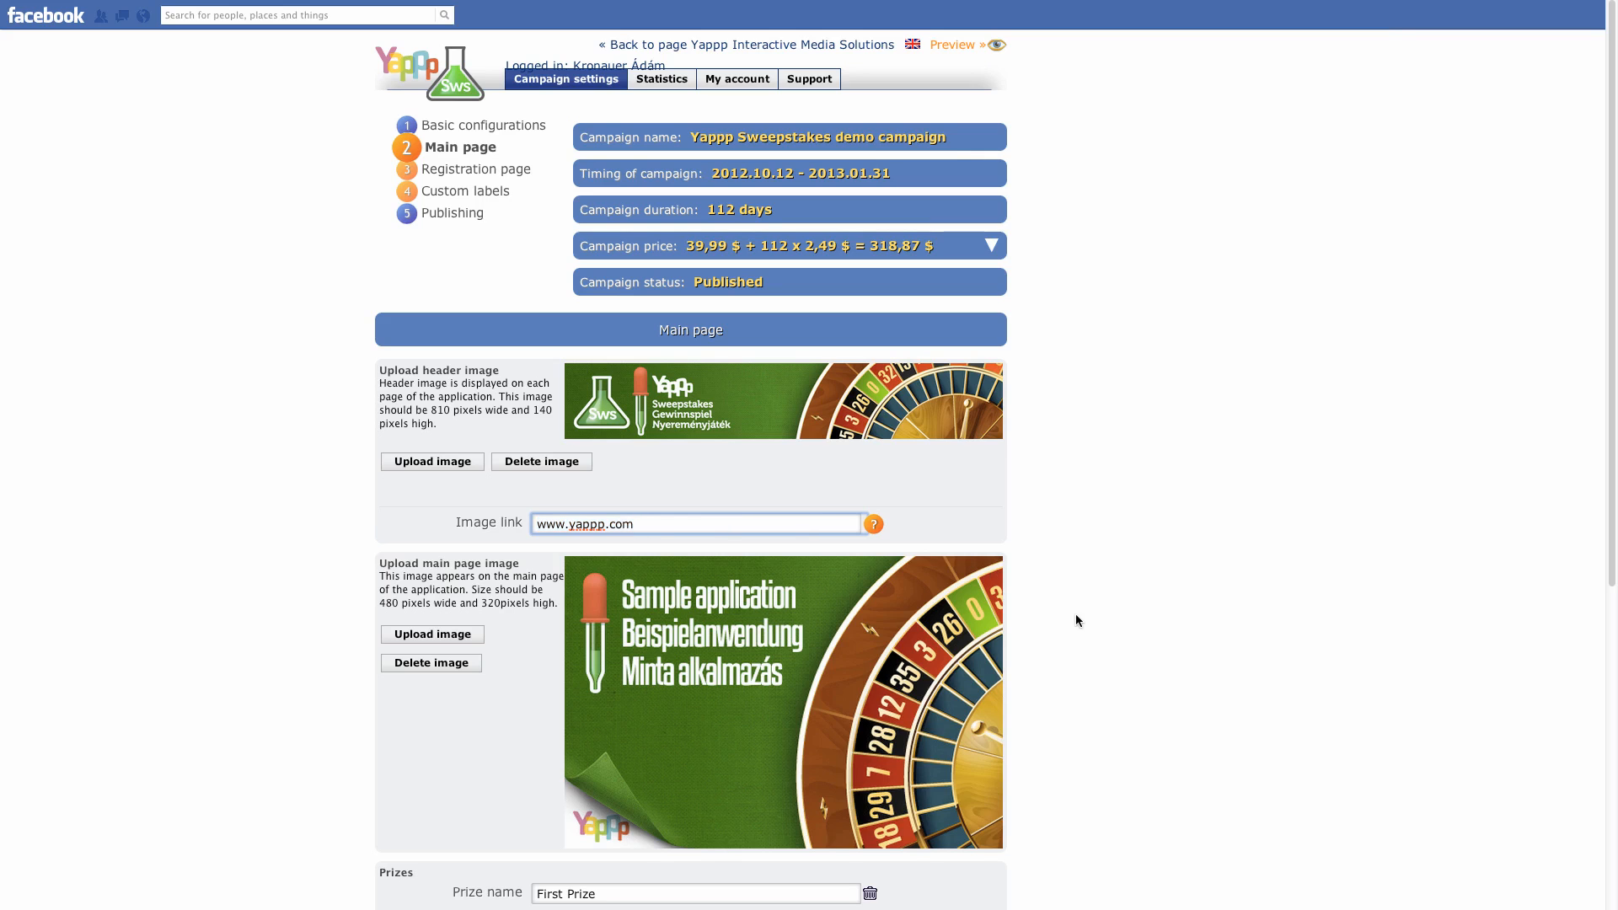
{"action": "scroll", "coordinate": [1074, 618], "scroll_direction": "down", "scroll_amount": 3}
{"action": "scroll", "coordinate": [1073, 620], "scroll_direction": "down", "scroll_amount": 8}
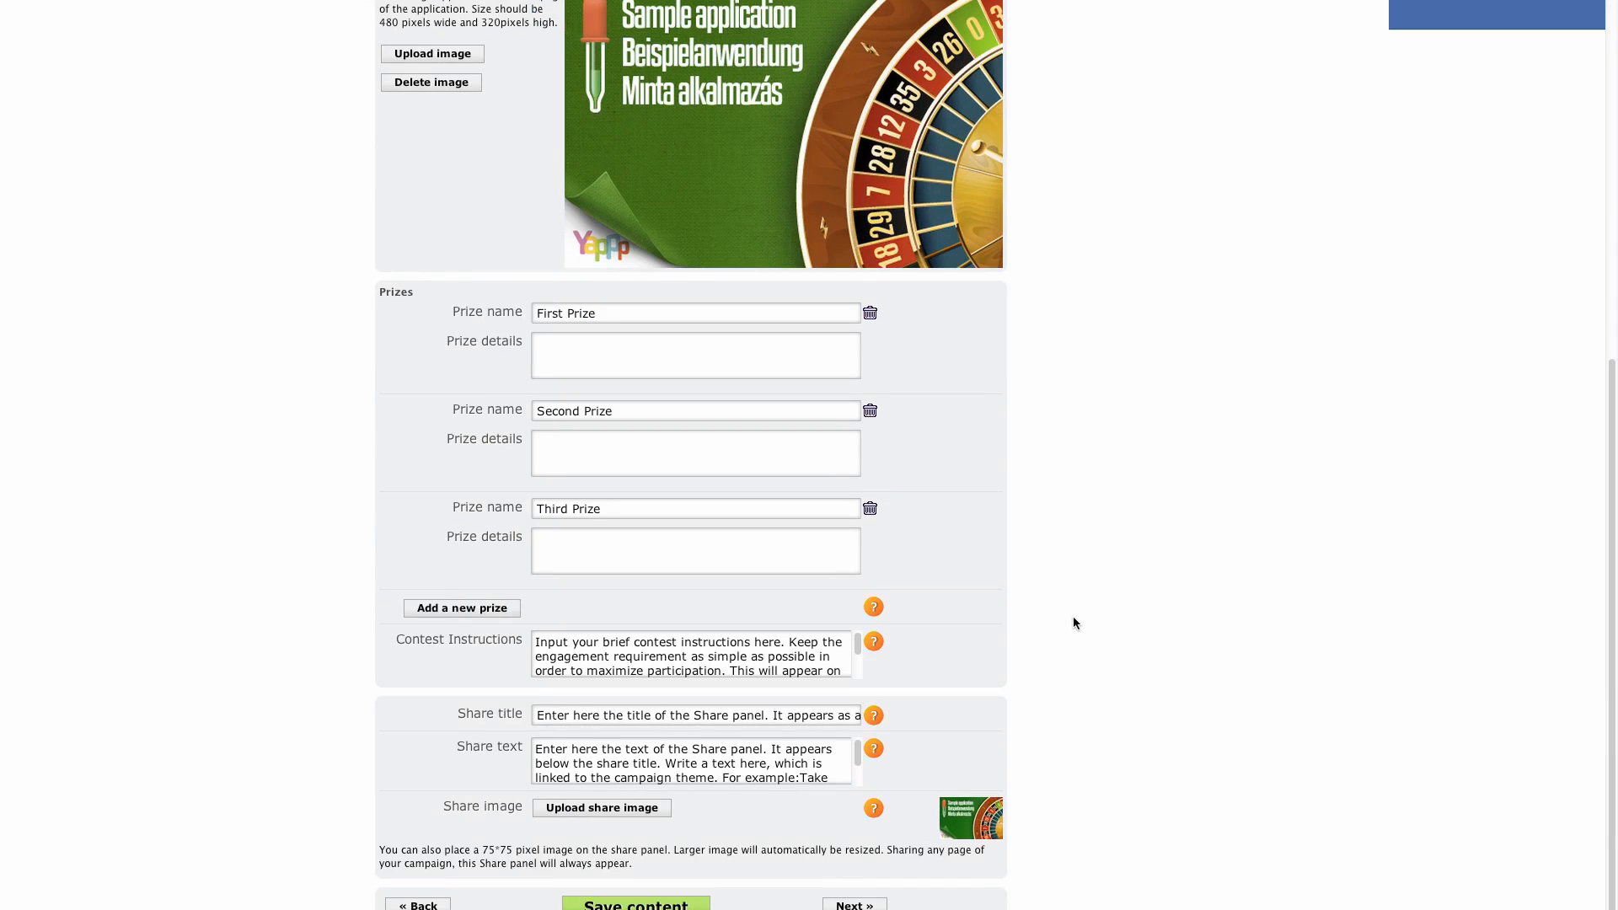
{"action": "left_click_drag", "start_coordinate": [600, 313], "coordinate": [529, 314]}
{"action": "left_click", "coordinate": [573, 361]}
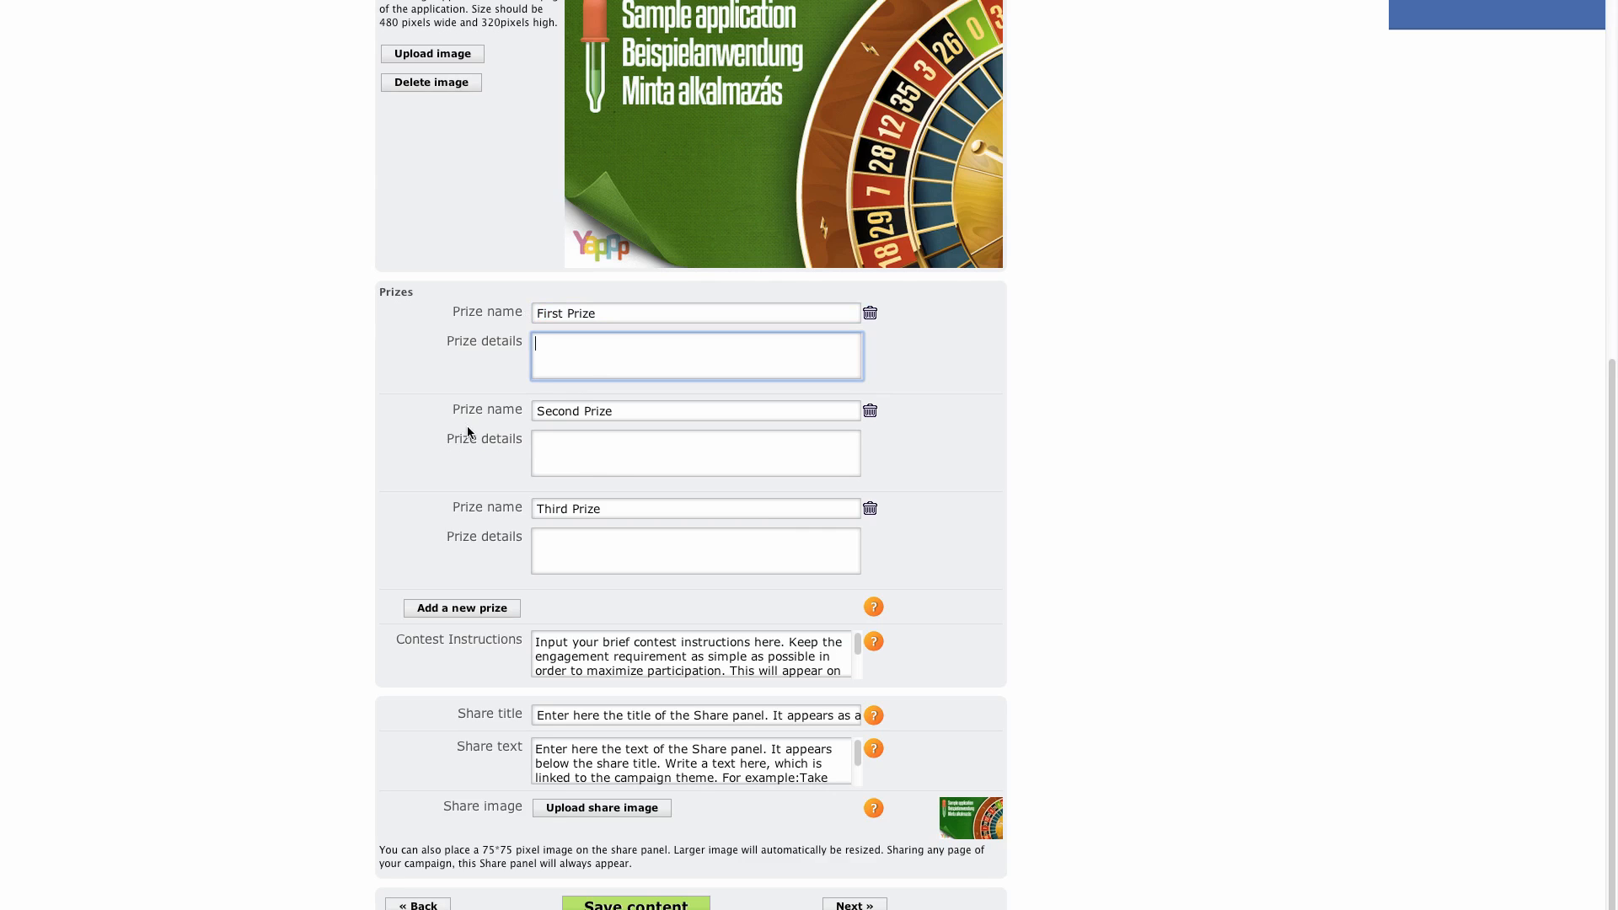
Add a blank prize entry below Third Prize and delete it again.
{"action": "left_click", "coordinate": [494, 608]}
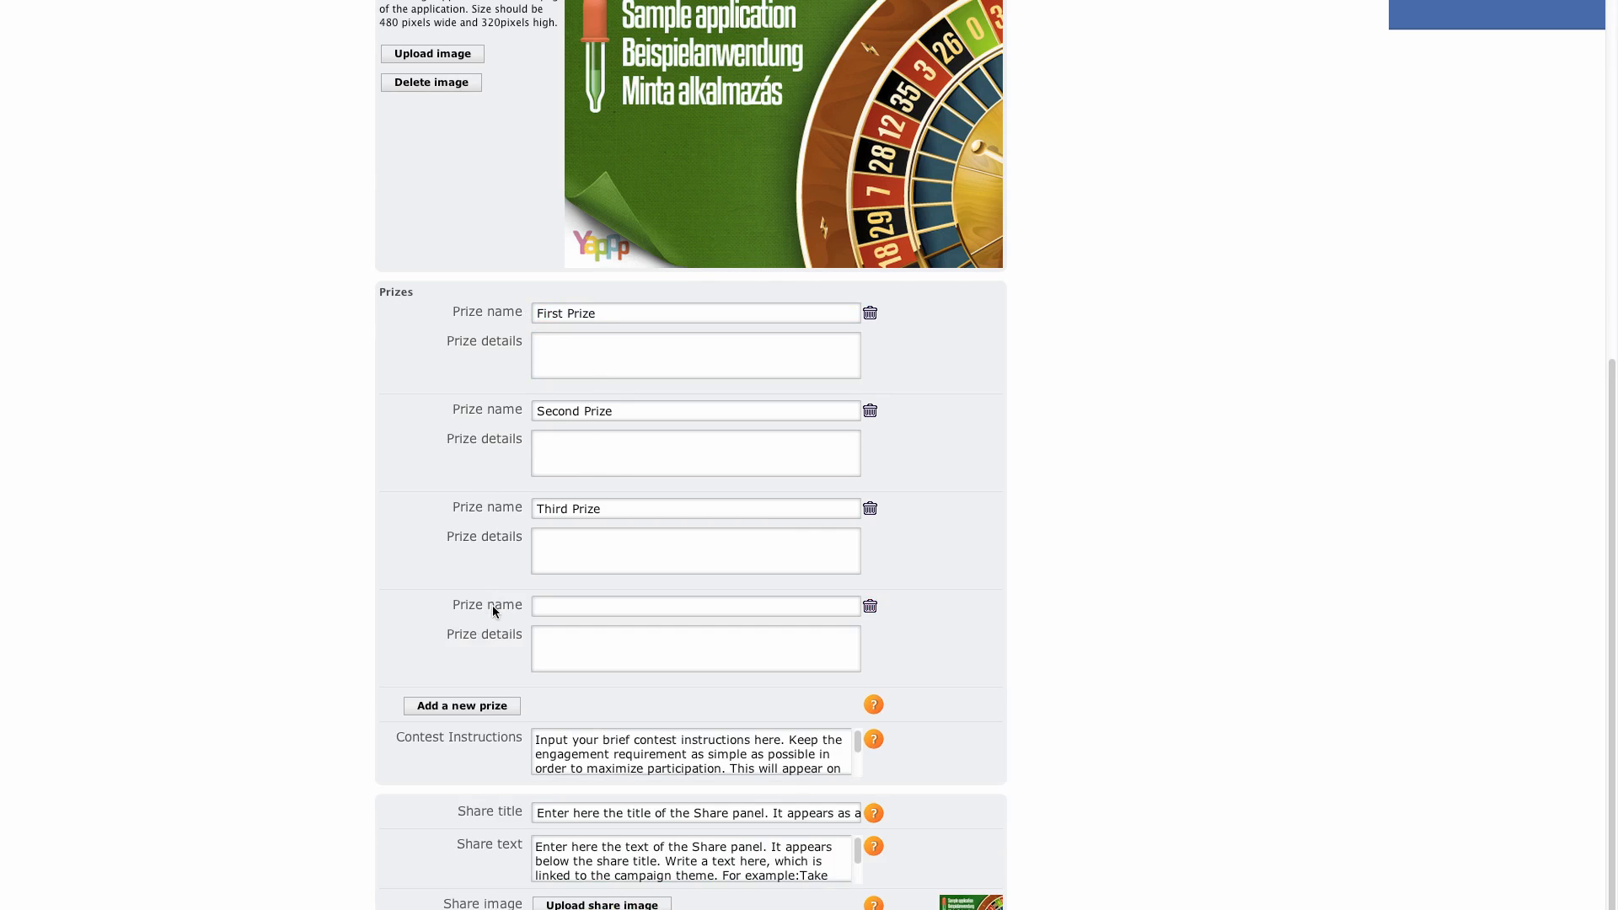
{"action": "left_click", "coordinate": [869, 606]}
{"action": "left_click", "coordinate": [814, 455]}
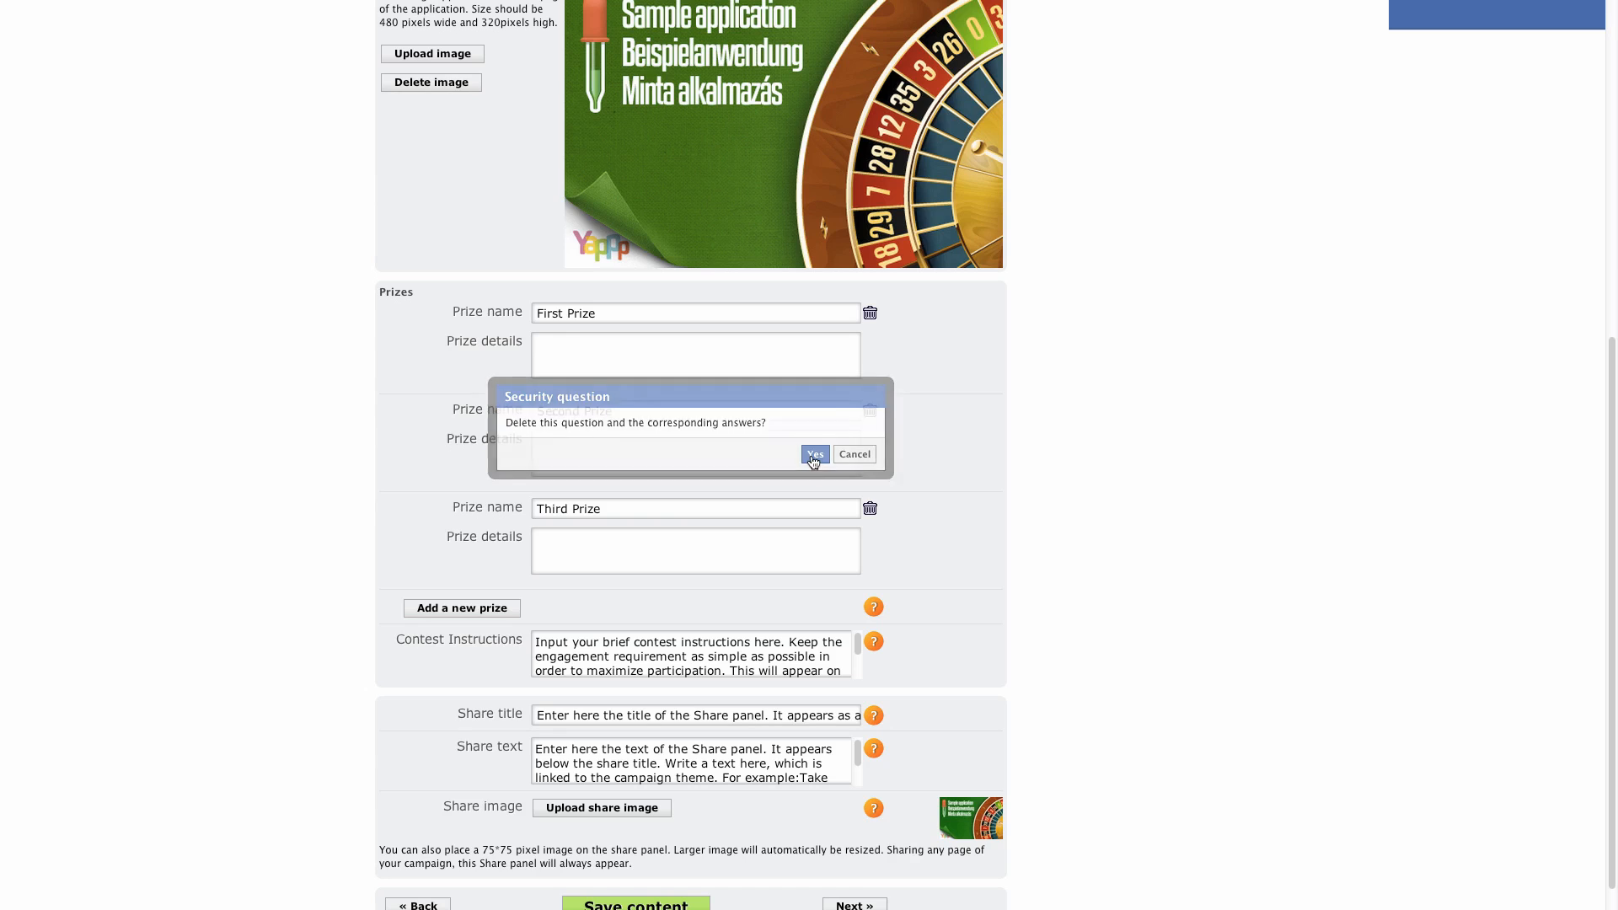
Review the contest instructions and the title and text of the Share panel.
{"action": "scroll", "coordinate": [489, 558], "scroll_direction": "down", "scroll_amount": 2}
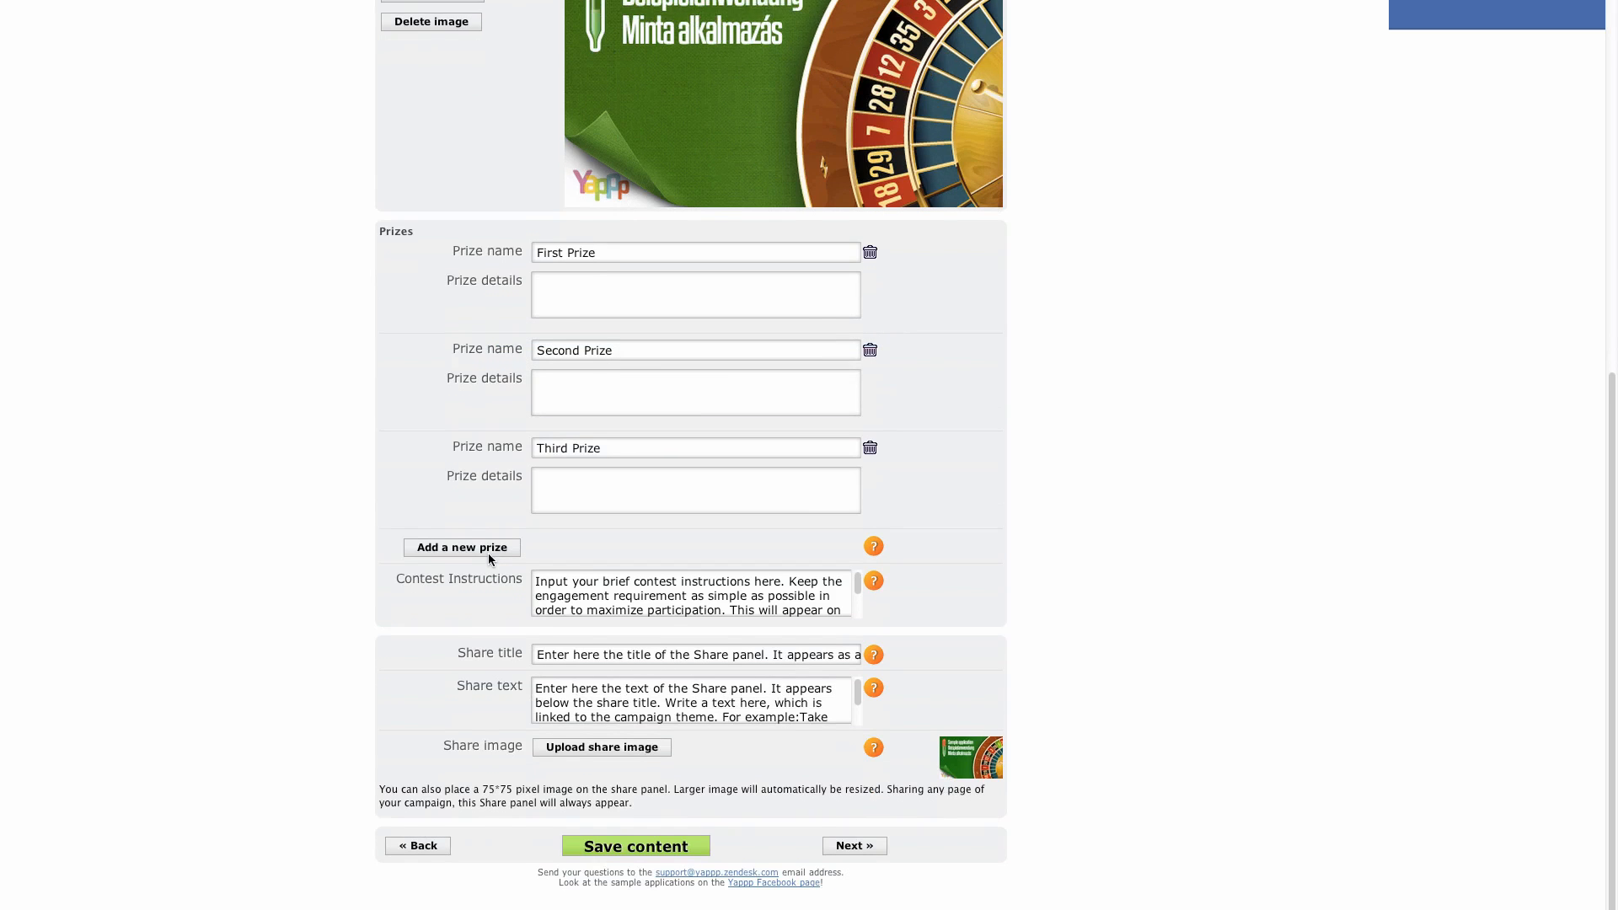
{"action": "scroll", "coordinate": [488, 558], "scroll_direction": "down", "scroll_amount": 1}
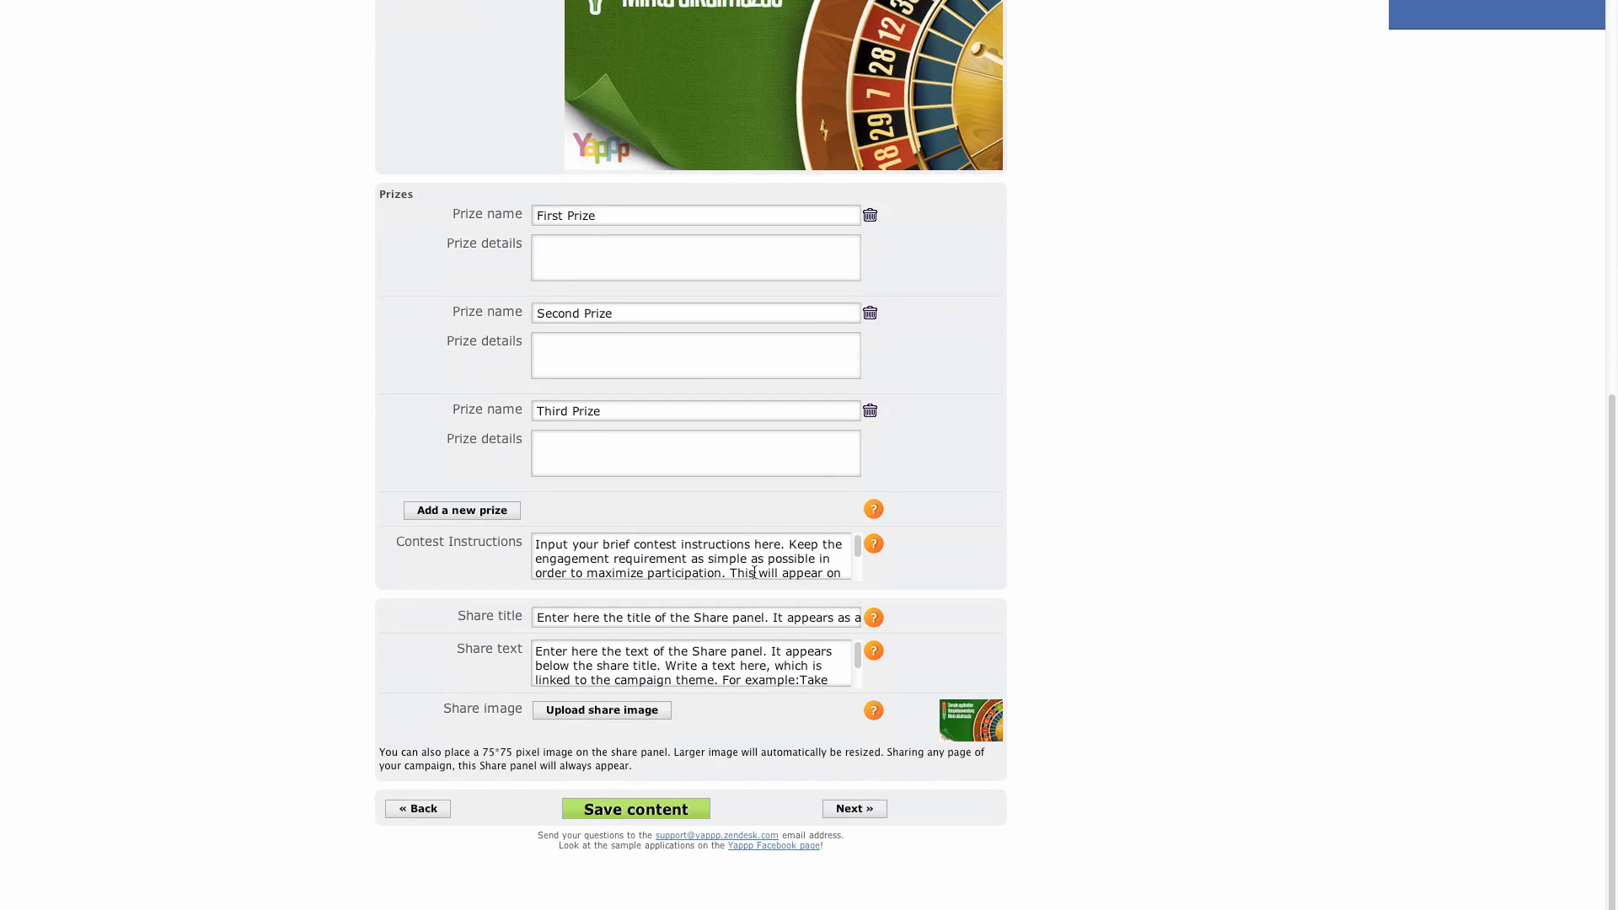
{"action": "left_click_drag", "start_coordinate": [534, 545], "coordinate": [811, 573]}
{"action": "left_click", "coordinate": [783, 573]}
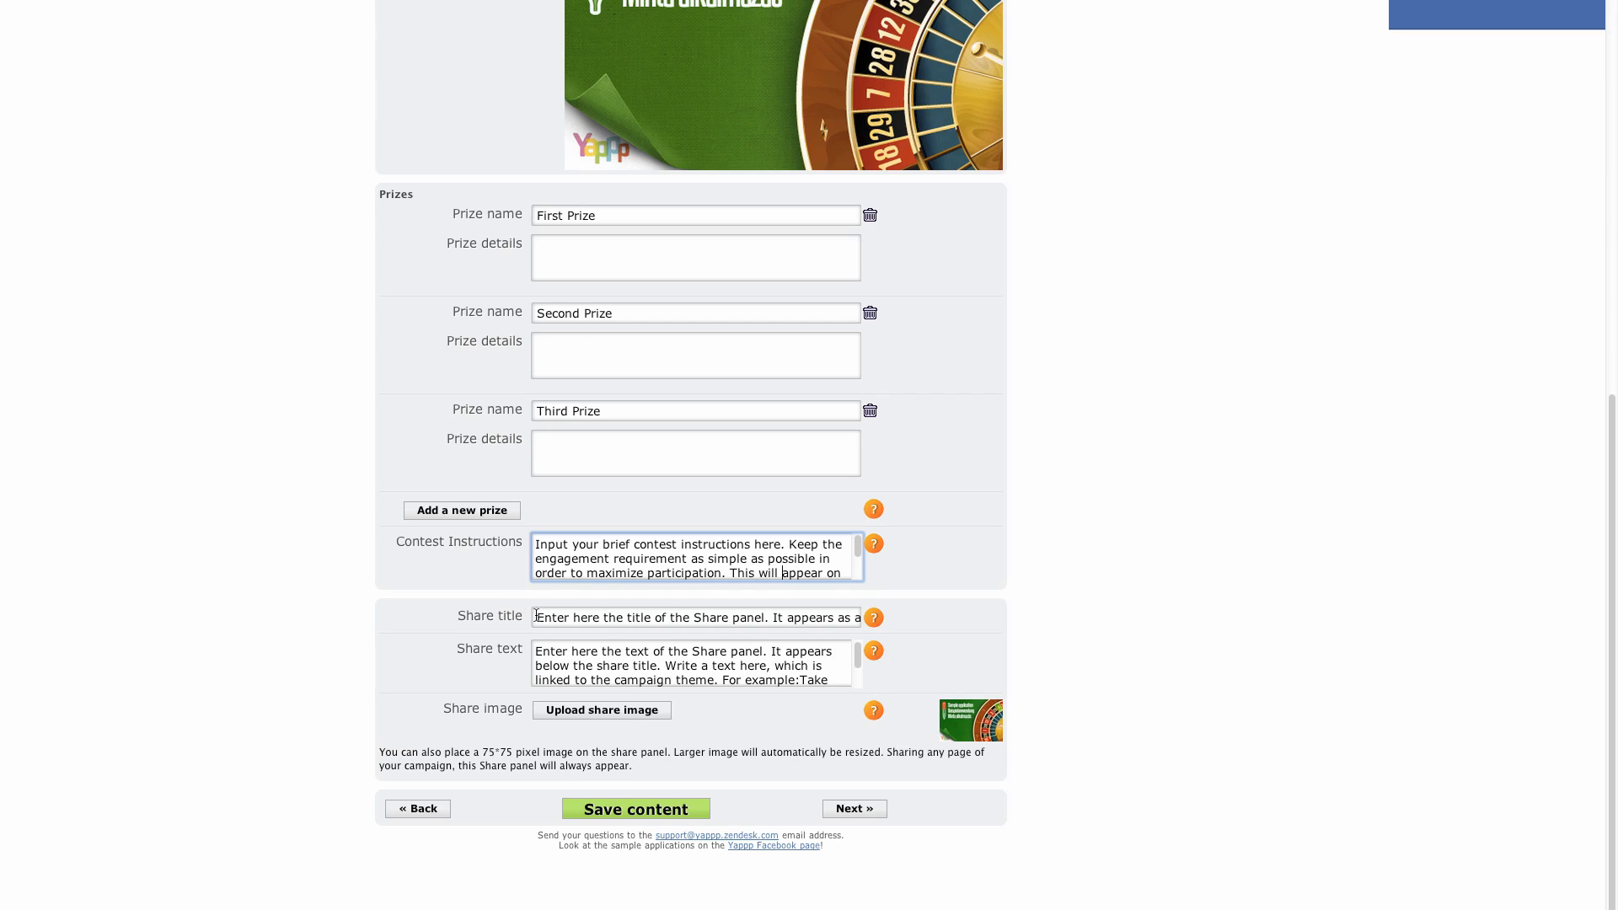
{"action": "left_click_drag", "start_coordinate": [535, 616], "coordinate": [769, 618]}
{"action": "left_click", "coordinate": [706, 647]}
{"action": "left_click_drag", "start_coordinate": [537, 650], "coordinate": [680, 676]}
{"action": "left_click", "coordinate": [497, 677]}
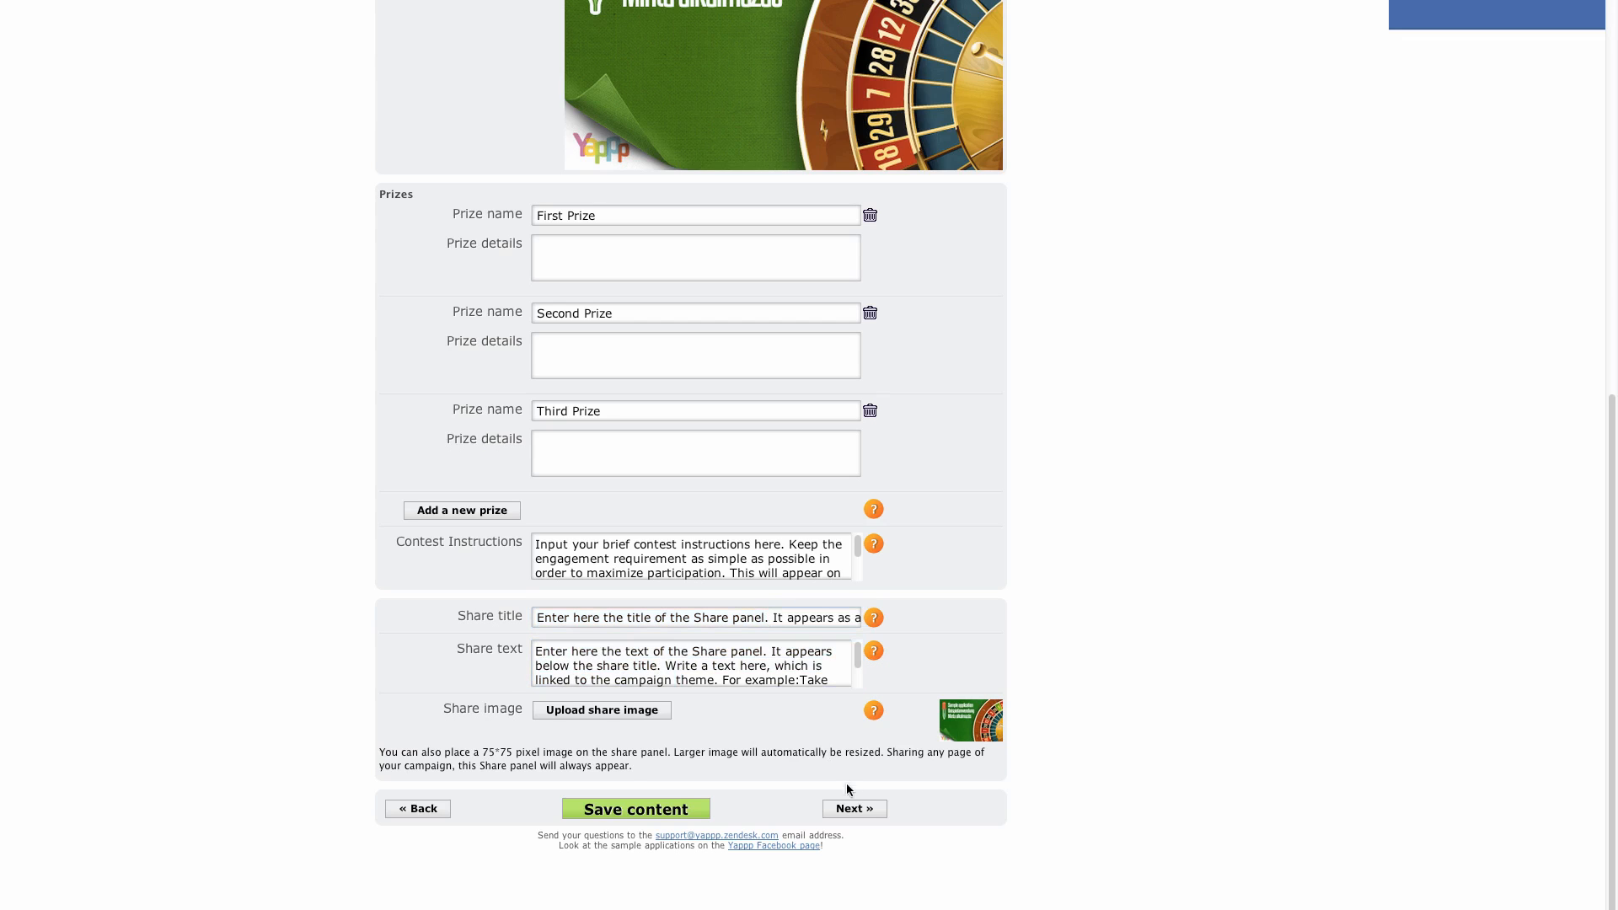
Open the Registration page settings, view the field types available for a new entry form field, and cancel adding one.
{"action": "left_click", "coordinate": [848, 809]}
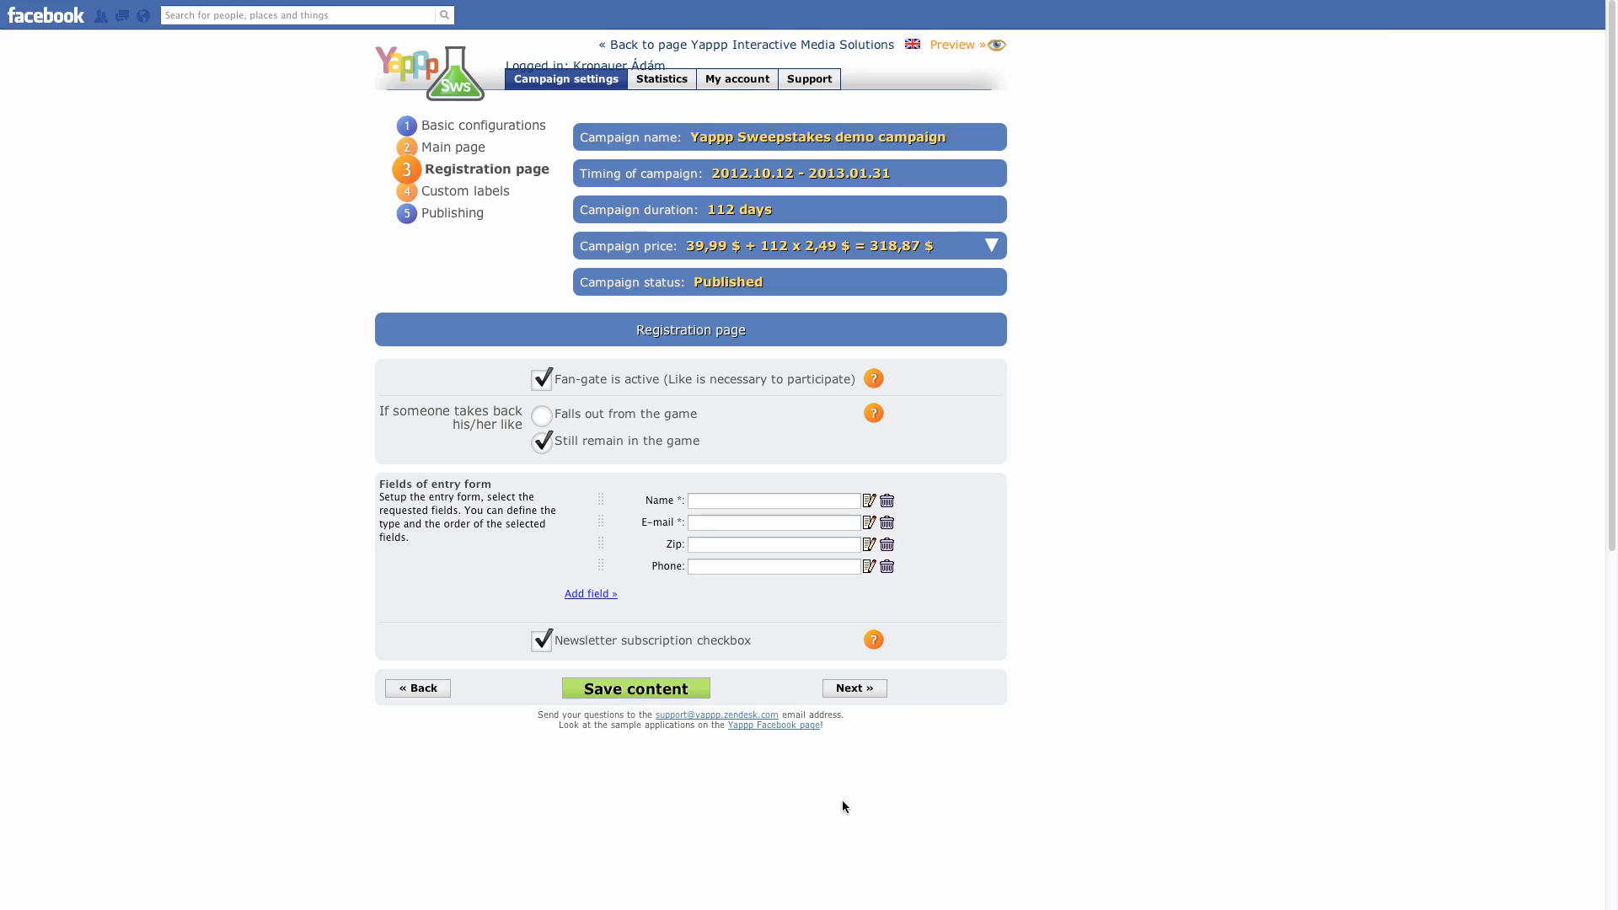
{"action": "left_click", "coordinate": [603, 595]}
{"action": "left_click", "coordinate": [682, 616]}
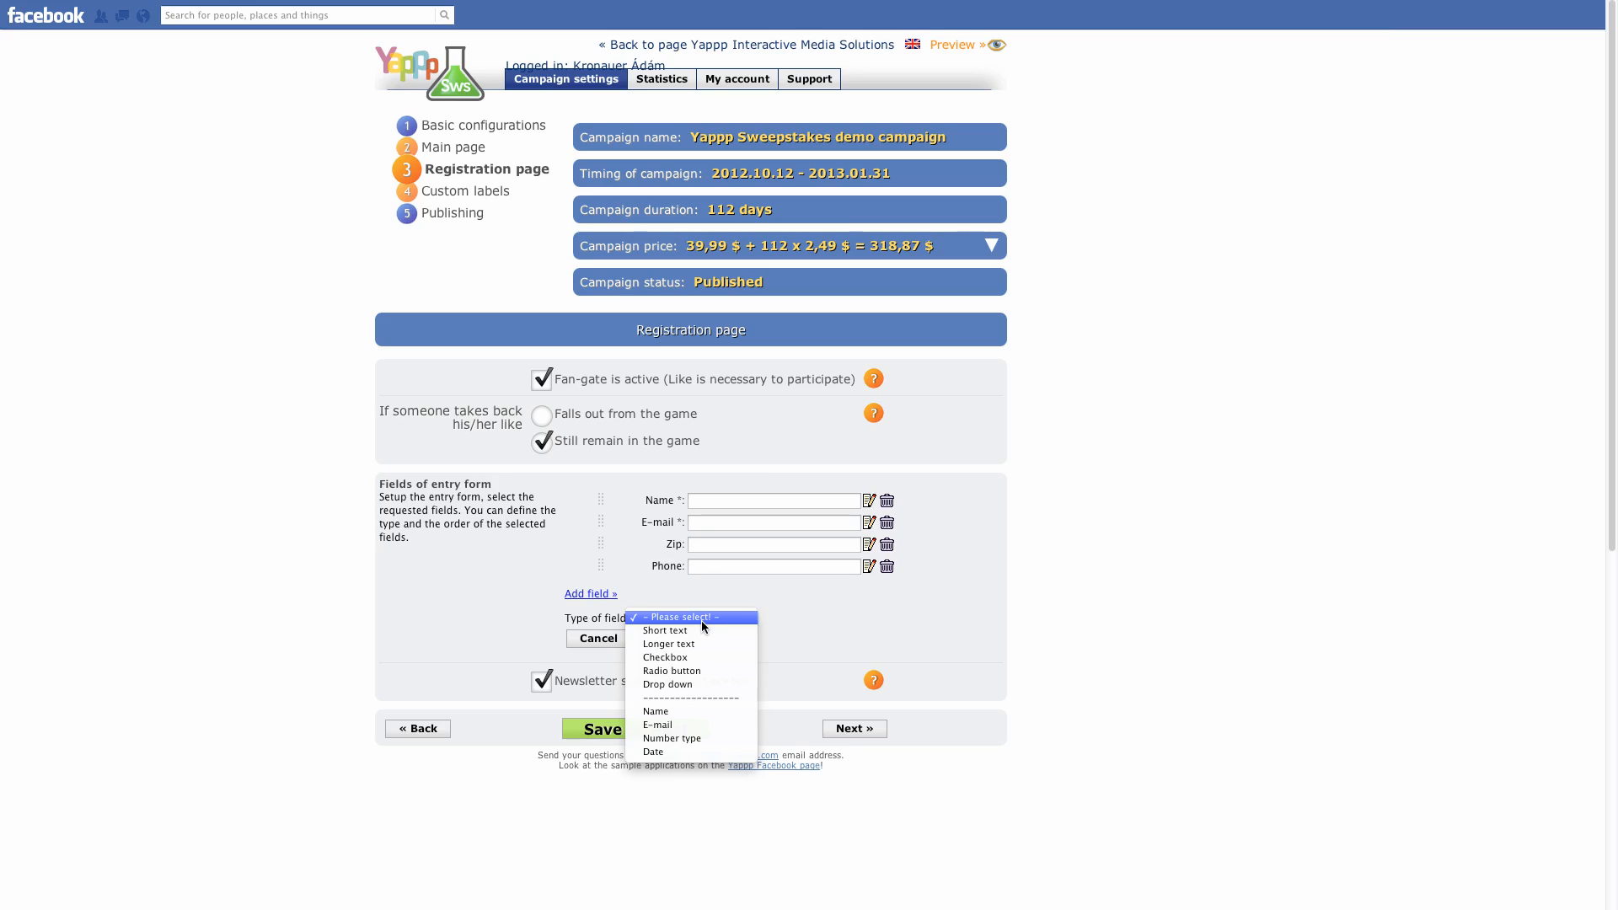
{"action": "left_click", "coordinate": [701, 621]}
{"action": "left_click", "coordinate": [622, 638]}
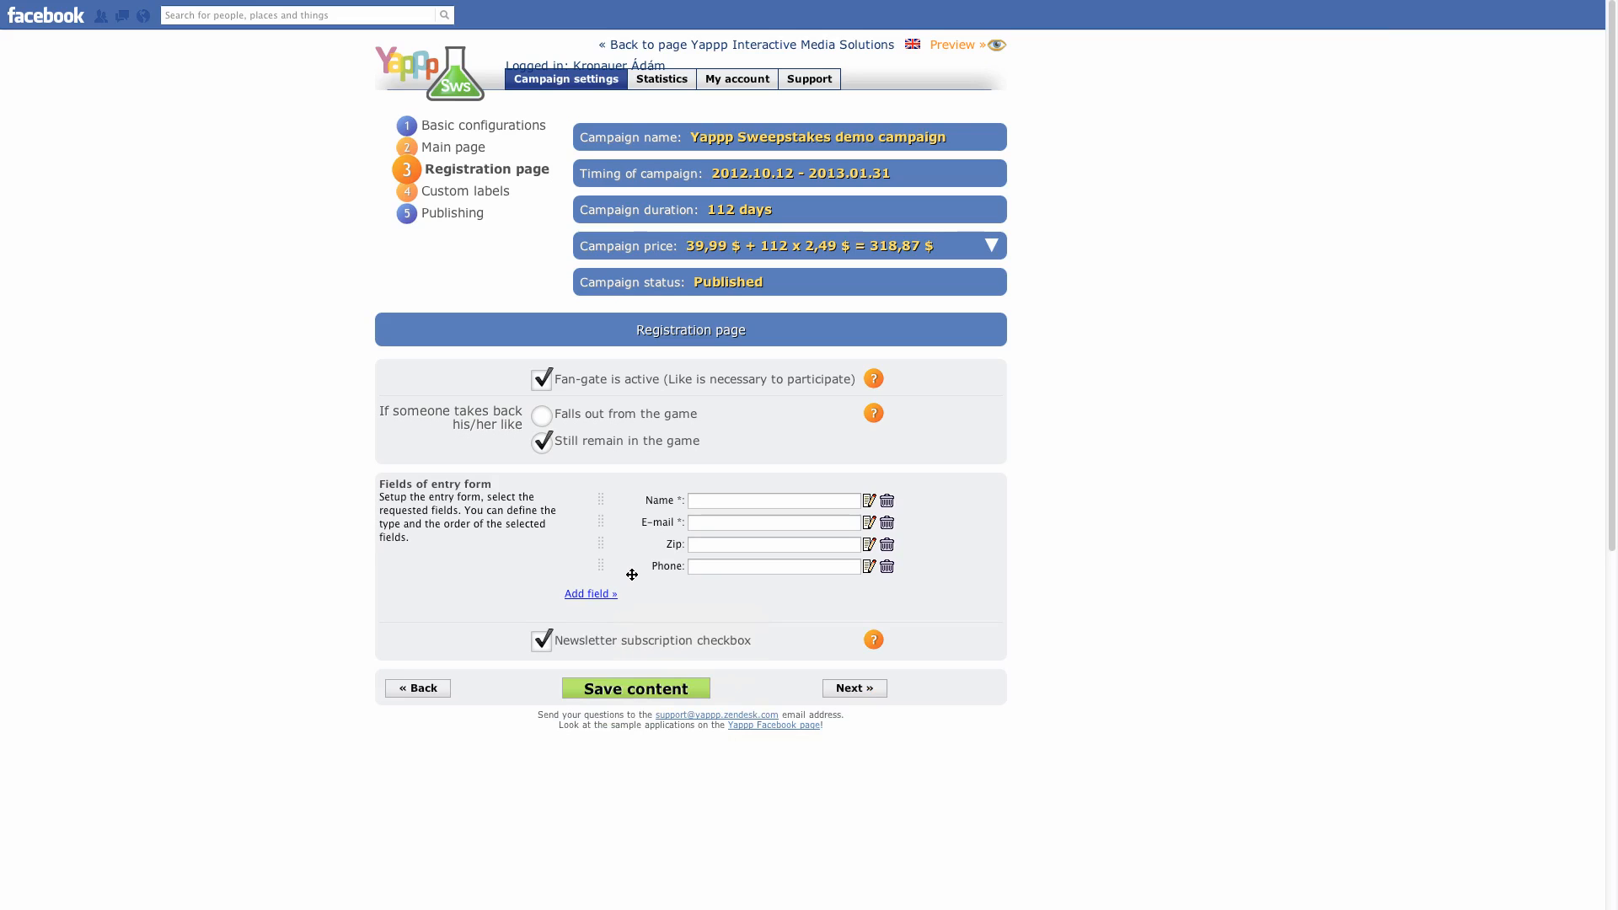
Switch the newsletter subscription checkbox and the fan-gate off and on again, keeping Still remain in the game selected.
{"action": "left_click", "coordinate": [540, 646]}
{"action": "left_click", "coordinate": [541, 646]}
{"action": "left_click", "coordinate": [544, 381]}
{"action": "left_click", "coordinate": [544, 381]}
{"action": "left_click", "coordinate": [541, 445]}
Open the Custom labels settings and clear the "Your chances of winning now" label.
{"action": "left_click", "coordinate": [853, 688]}
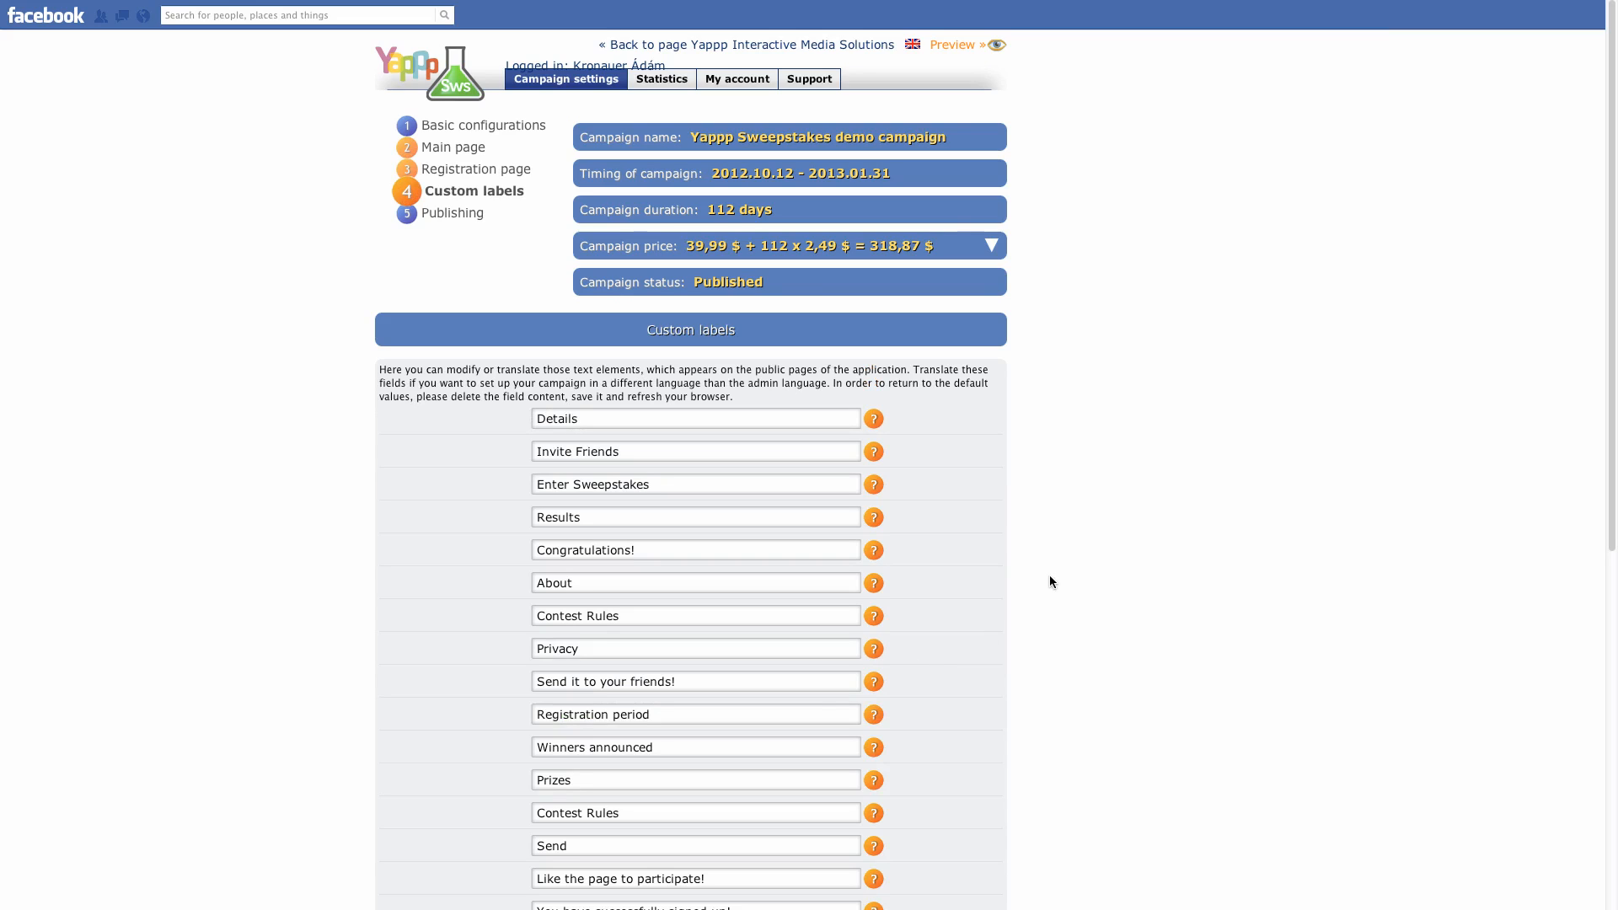
{"action": "scroll", "coordinate": [1049, 574], "scroll_direction": "down", "scroll_amount": 10}
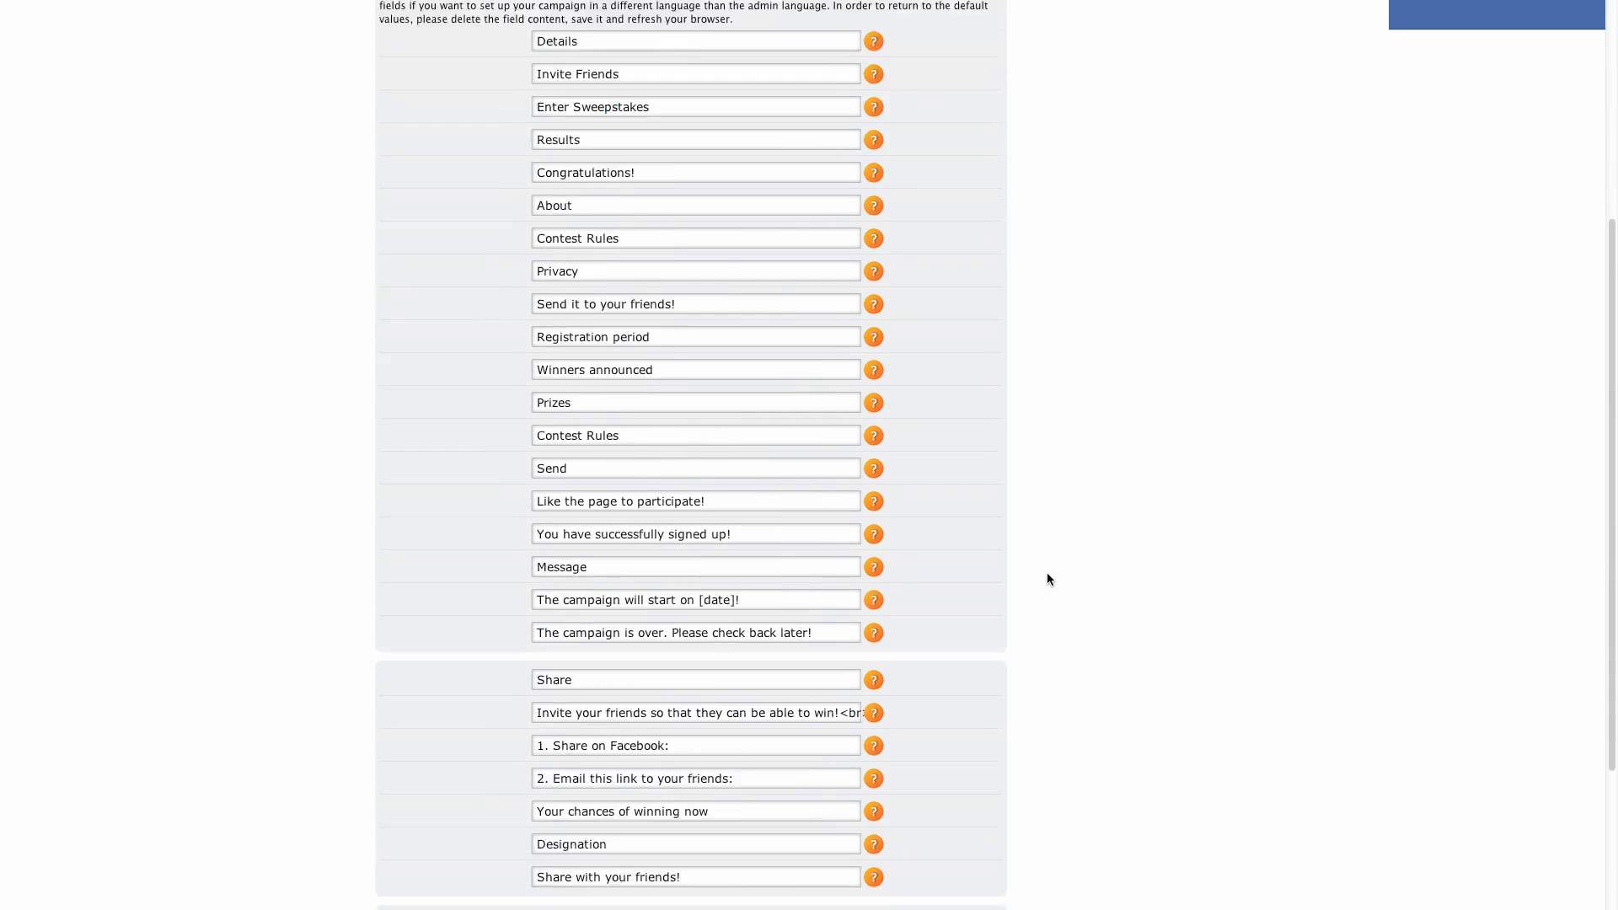
{"action": "left_click_drag", "start_coordinate": [677, 448], "coordinate": [536, 453]}
{"action": "left_click_drag", "start_coordinate": [750, 481], "coordinate": [533, 485]}
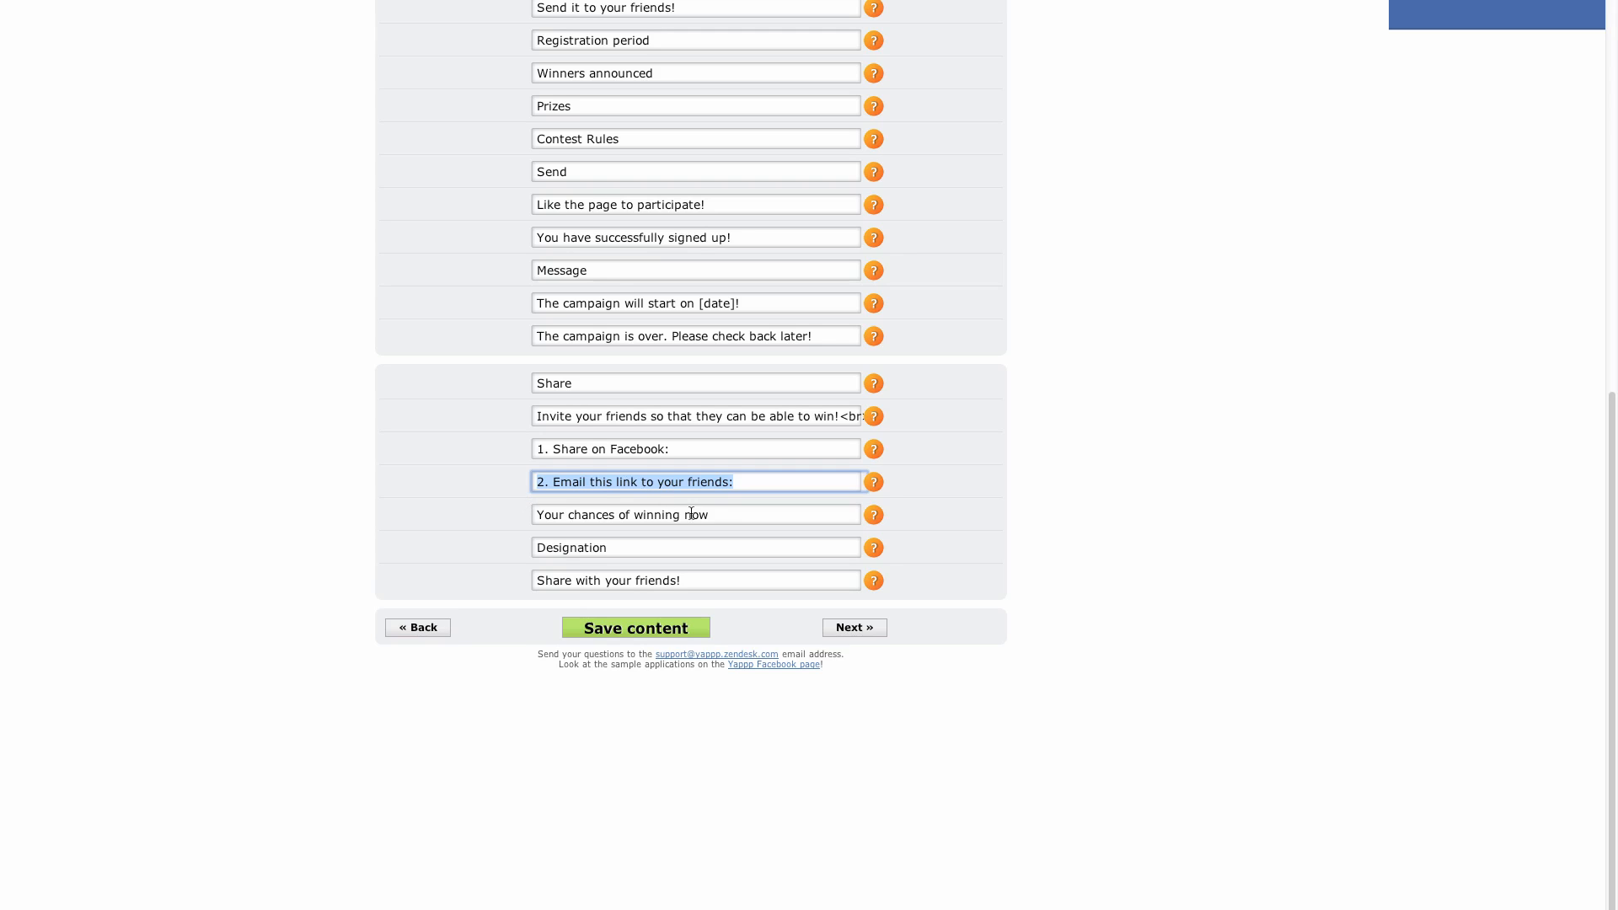
{"action": "key", "text": "Tab"}
{"action": "key", "text": "BackSpace"}
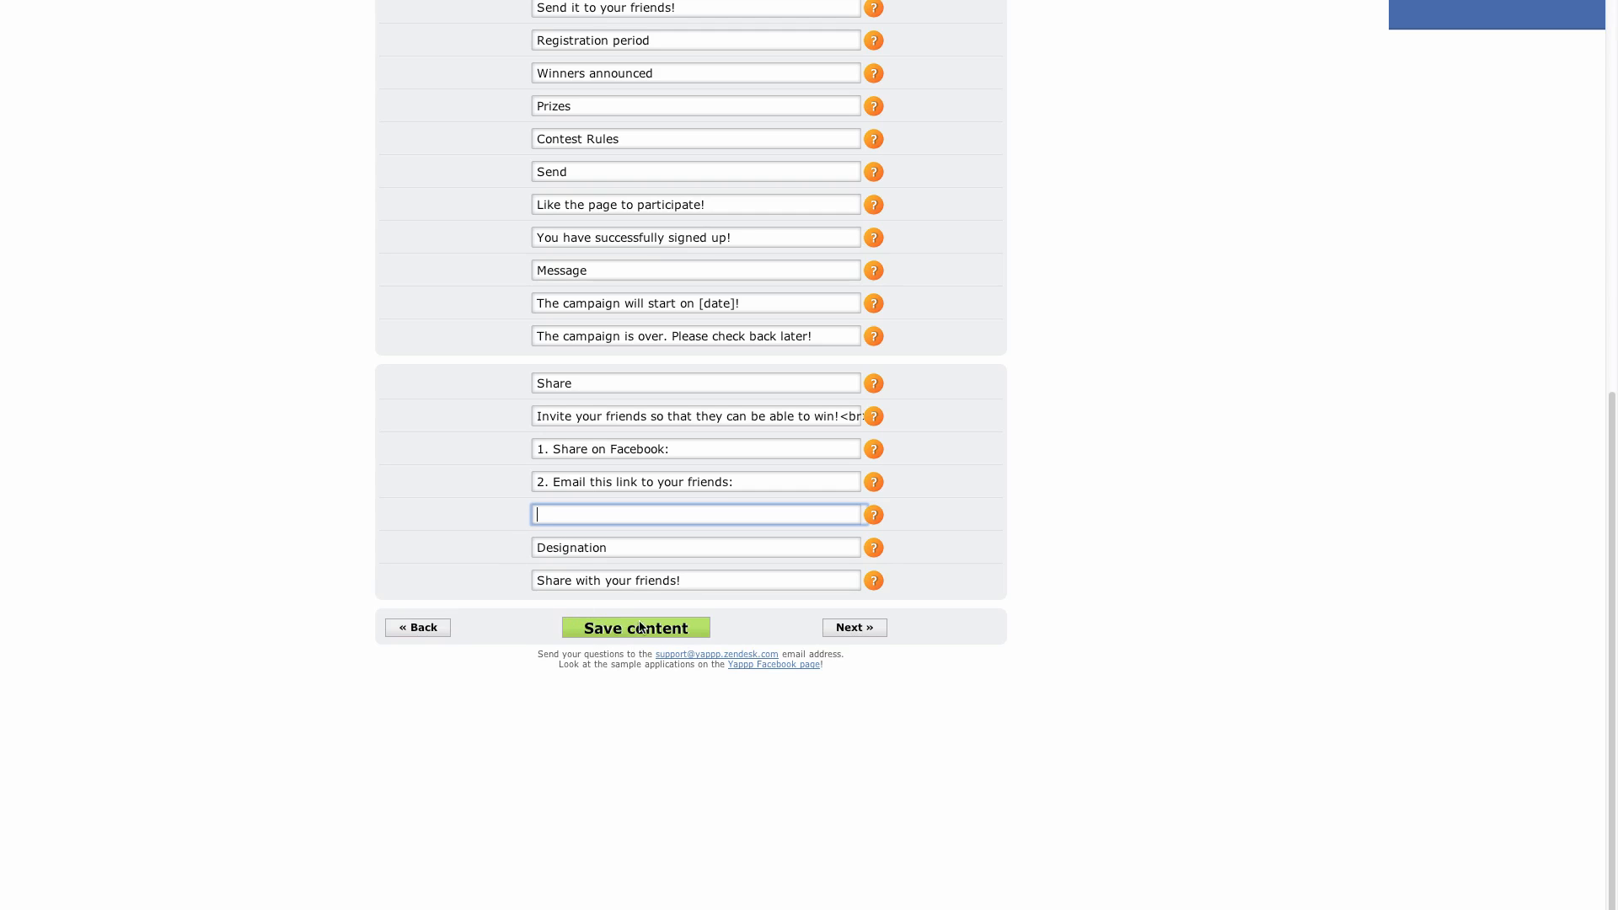
Proceed to the Publishing settings and review the billing information form and the payment methods.
{"action": "left_click", "coordinate": [872, 629]}
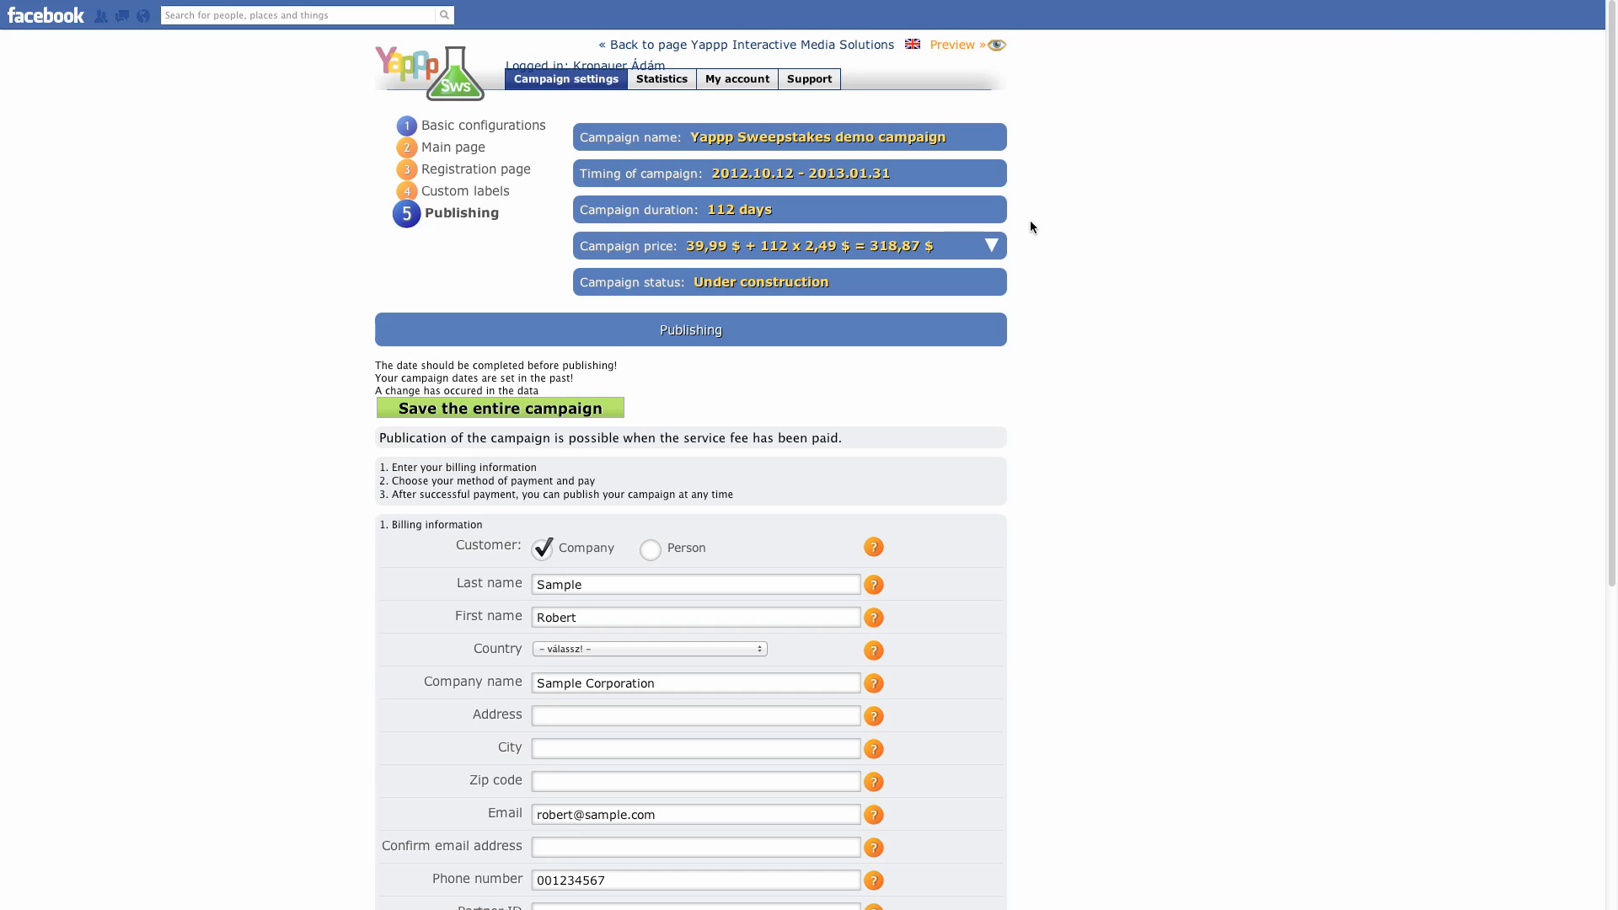
{"action": "scroll", "coordinate": [1030, 226], "scroll_direction": "down", "scroll_amount": 5}
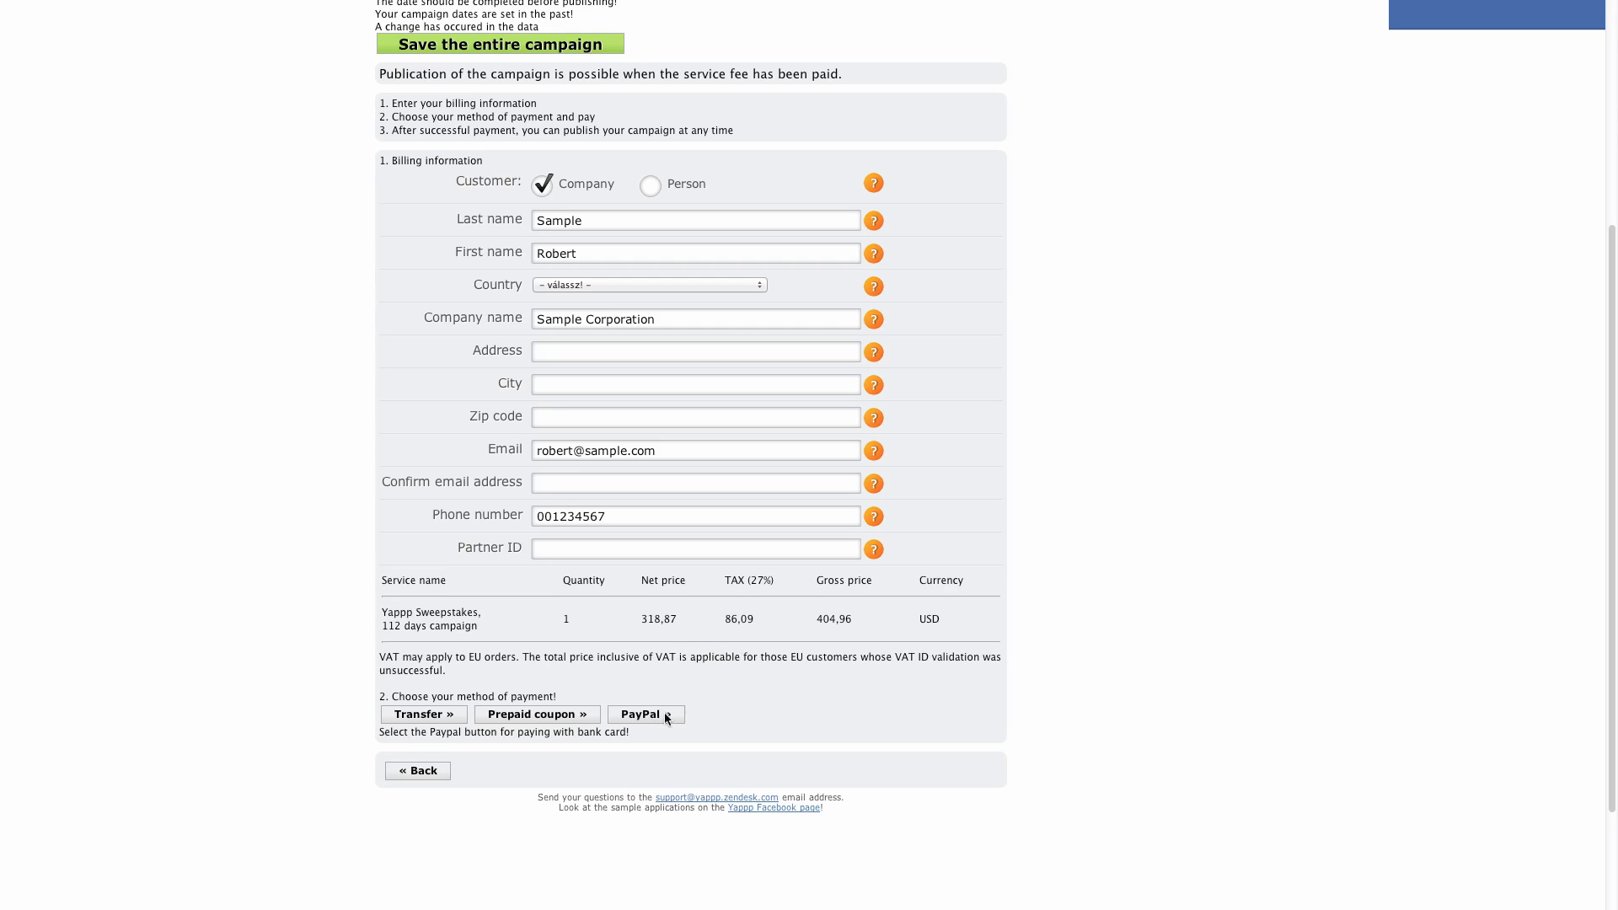
{"action": "scroll", "coordinate": [744, 689], "scroll_direction": "up", "scroll_amount": 5}
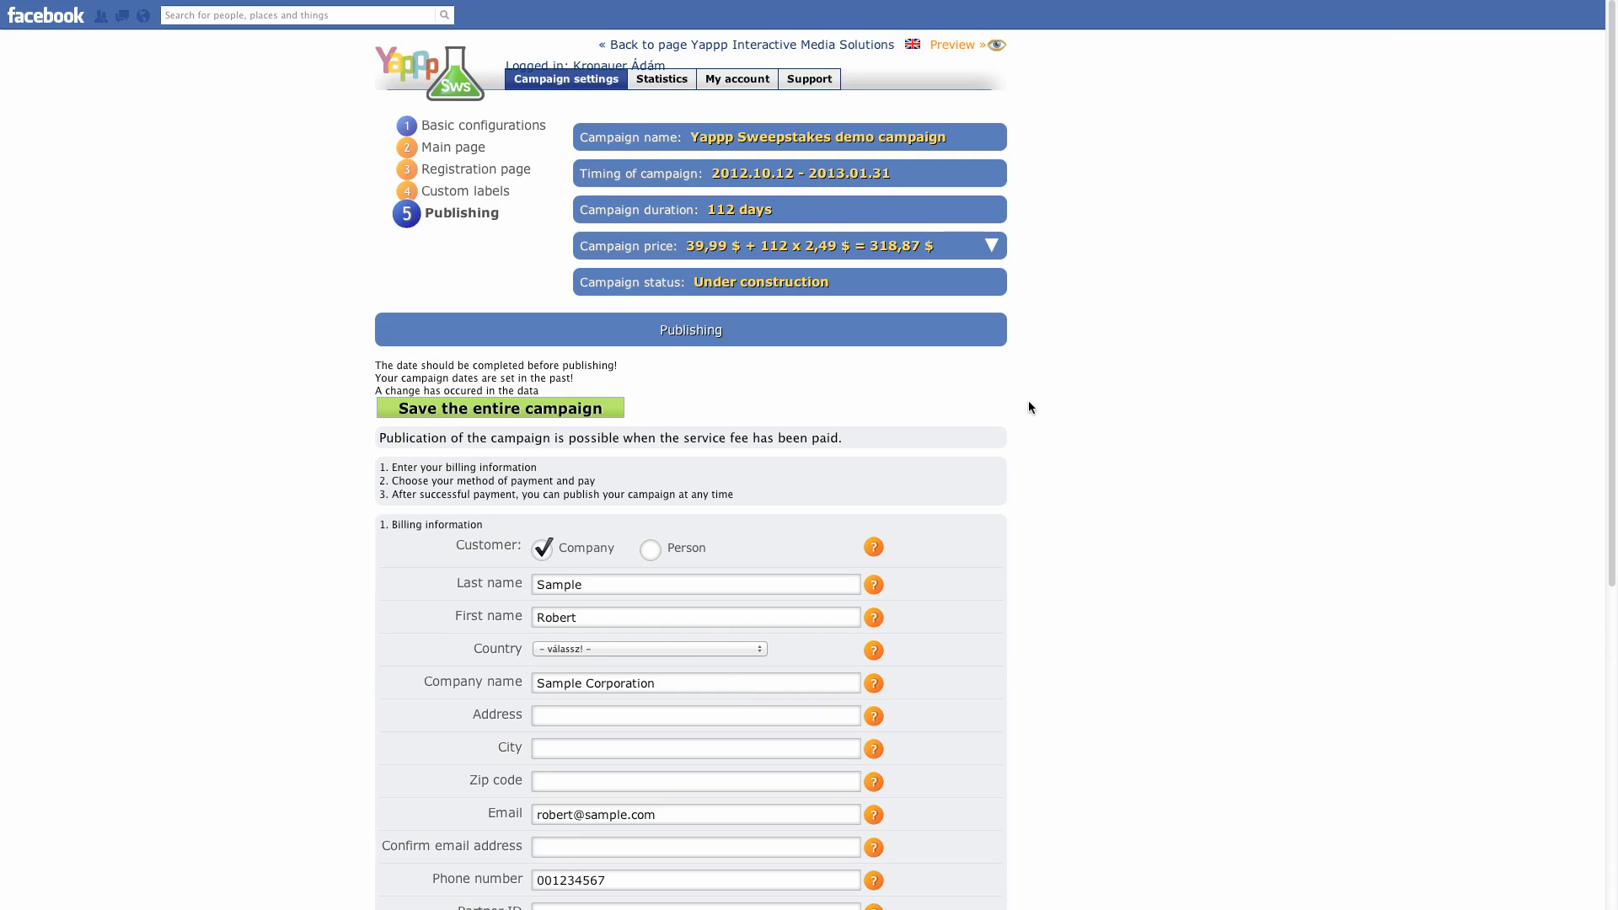
Open the campaign statistics and examine the daily breakdown of sign-ups.
{"action": "left_click", "coordinate": [661, 85]}
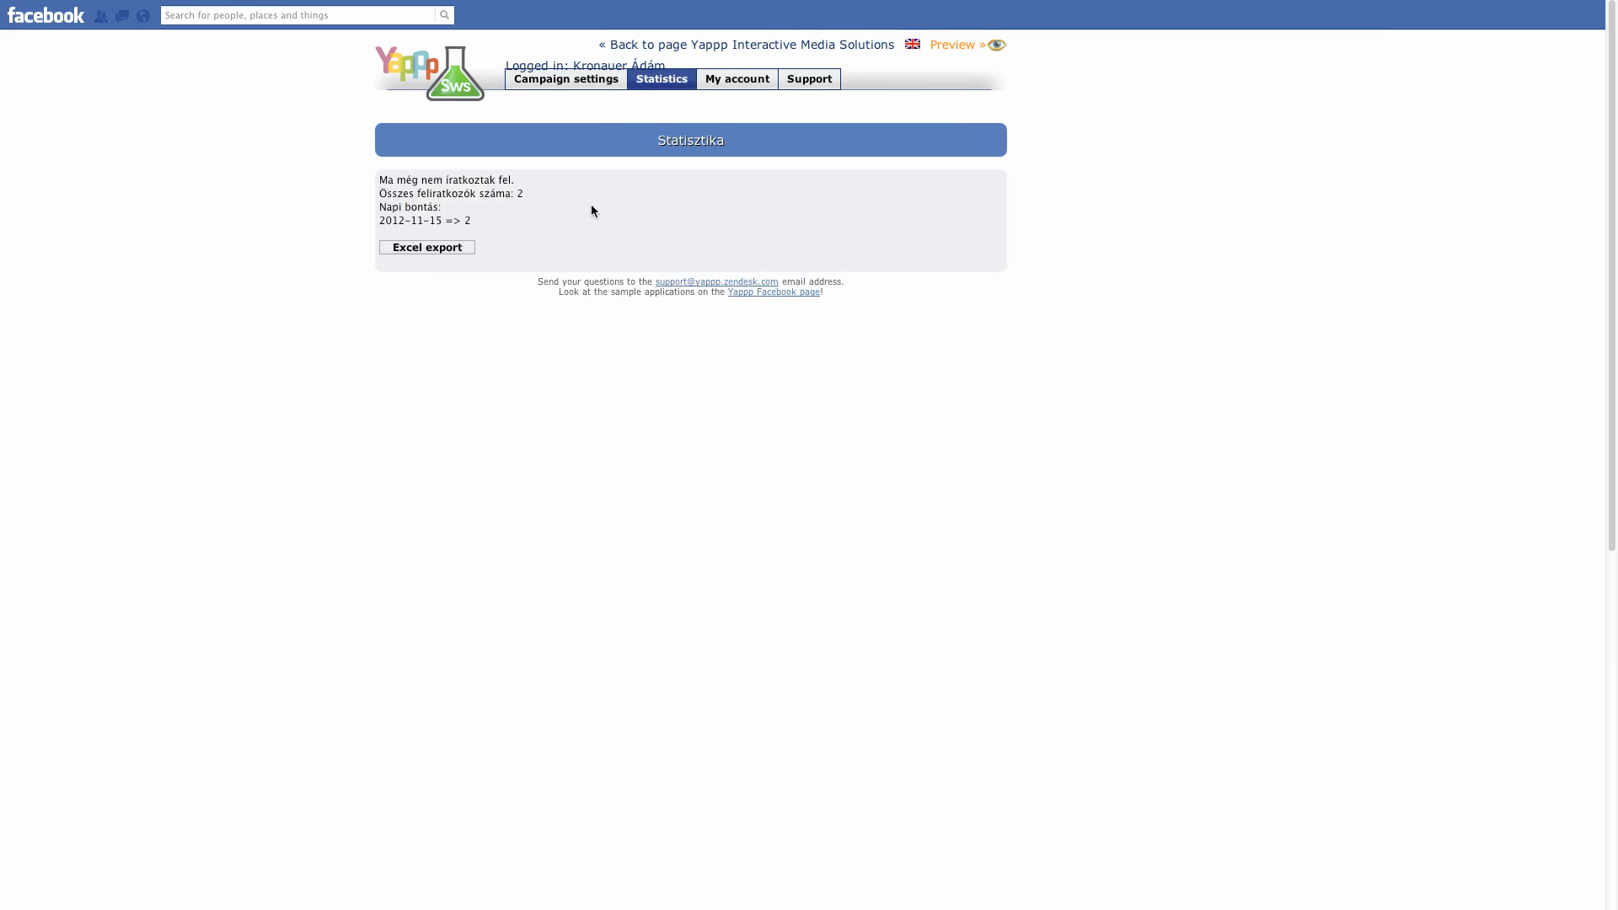
{"action": "left_click_drag", "start_coordinate": [489, 221], "coordinate": [462, 219]}
{"action": "left_click", "coordinate": [529, 200]}
View the account data and support sections, and return to the Yappp Interactive Media Solutions page.
{"action": "left_click", "coordinate": [742, 80]}
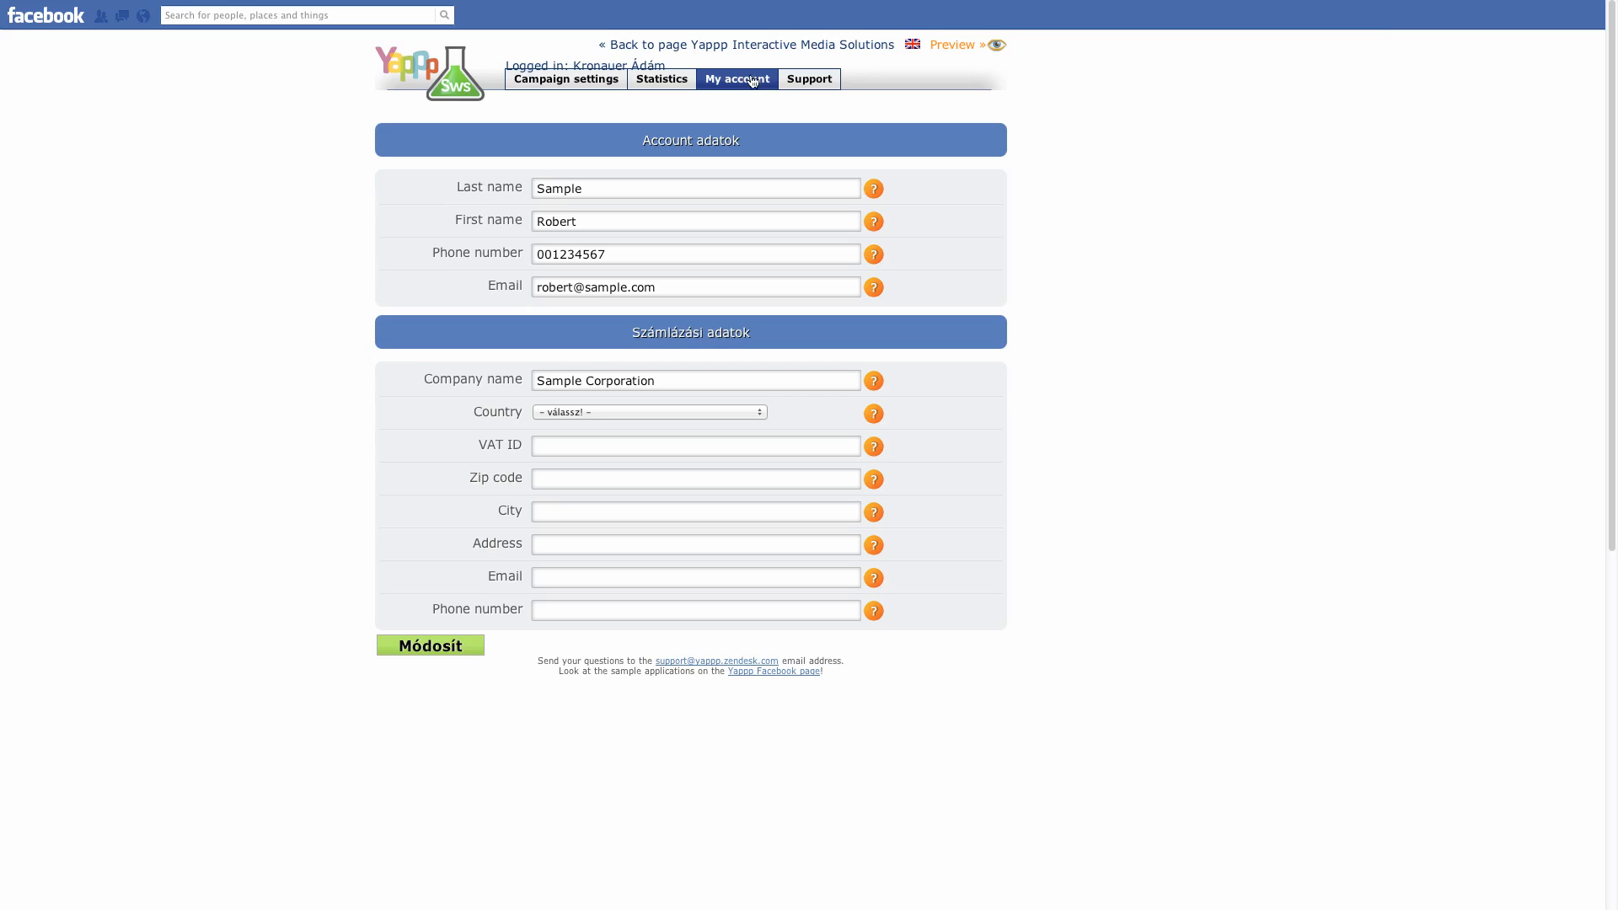
{"action": "left_click", "coordinate": [810, 79]}
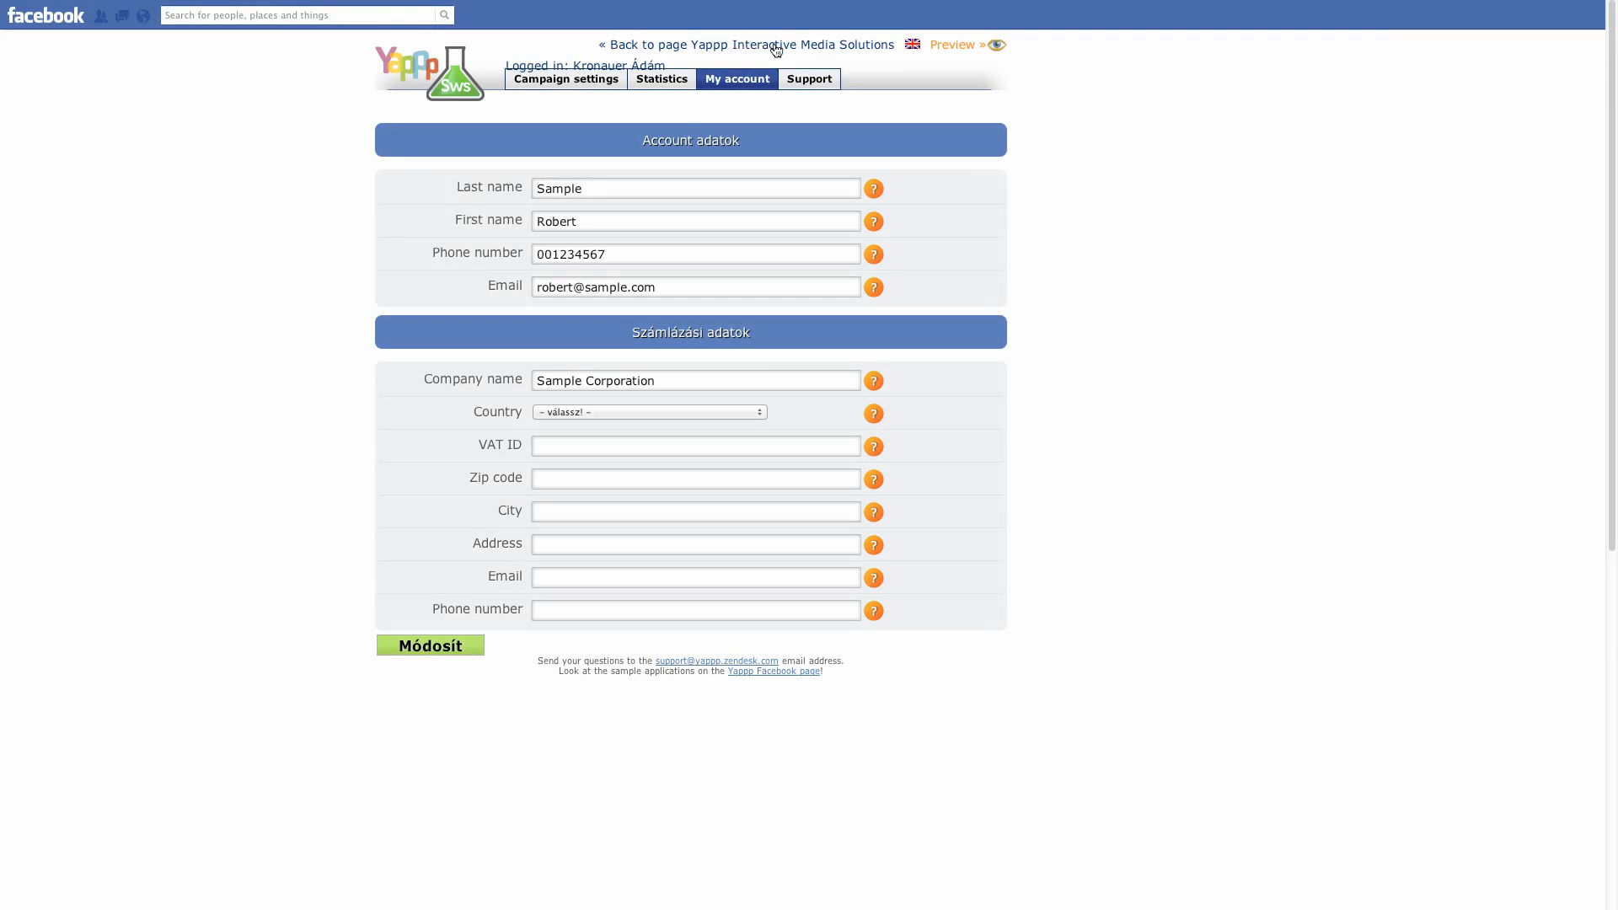
{"action": "left_click", "coordinate": [775, 51]}
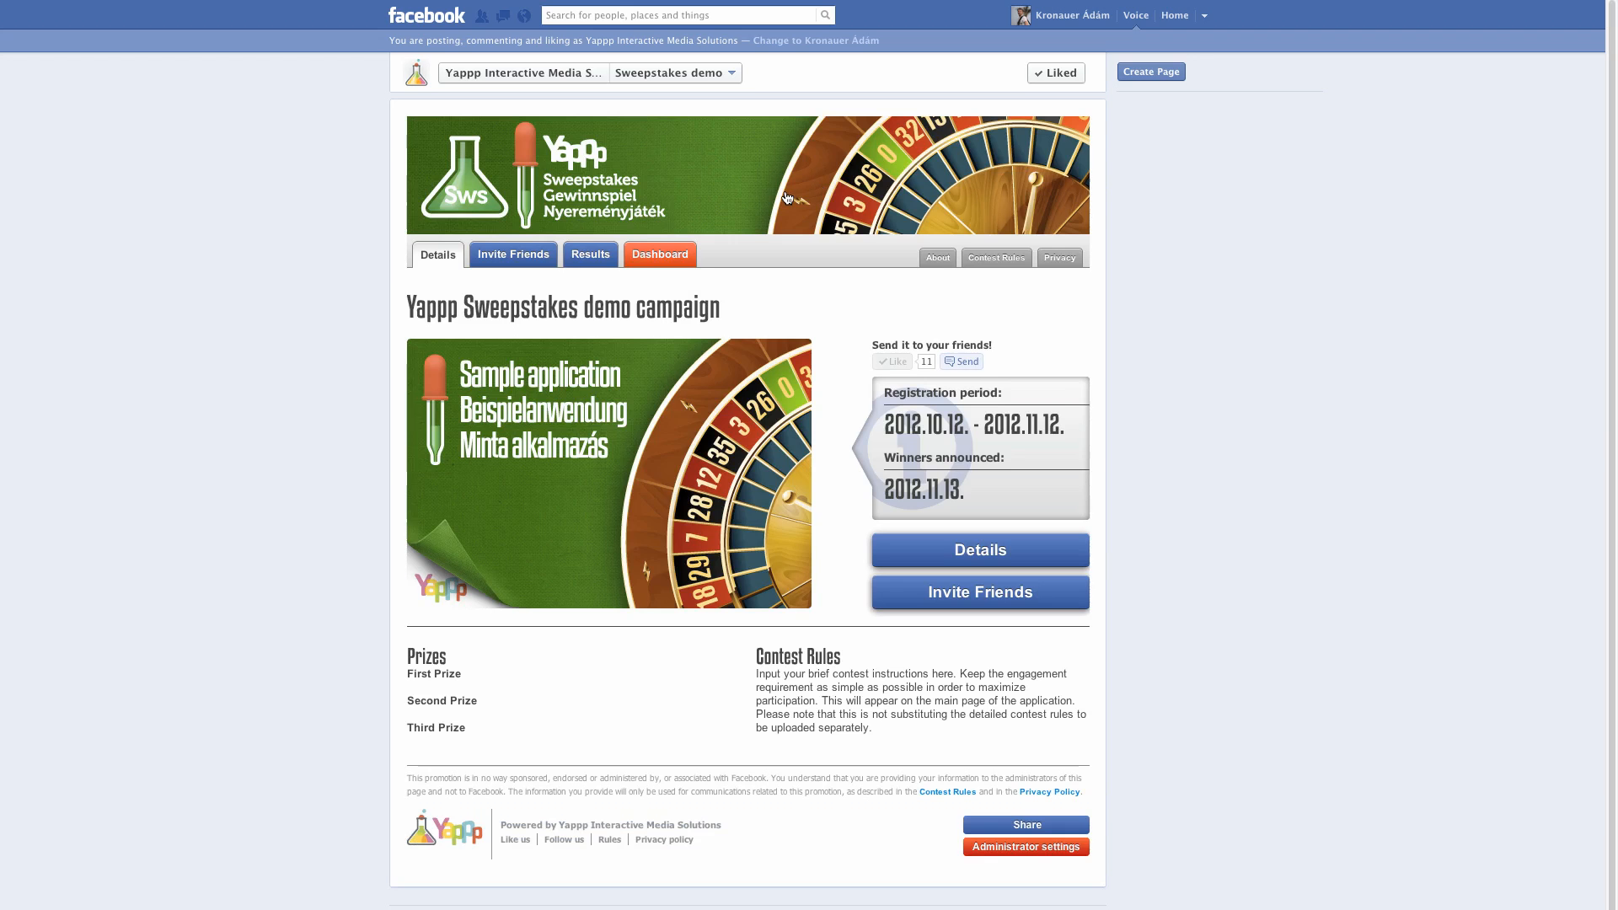